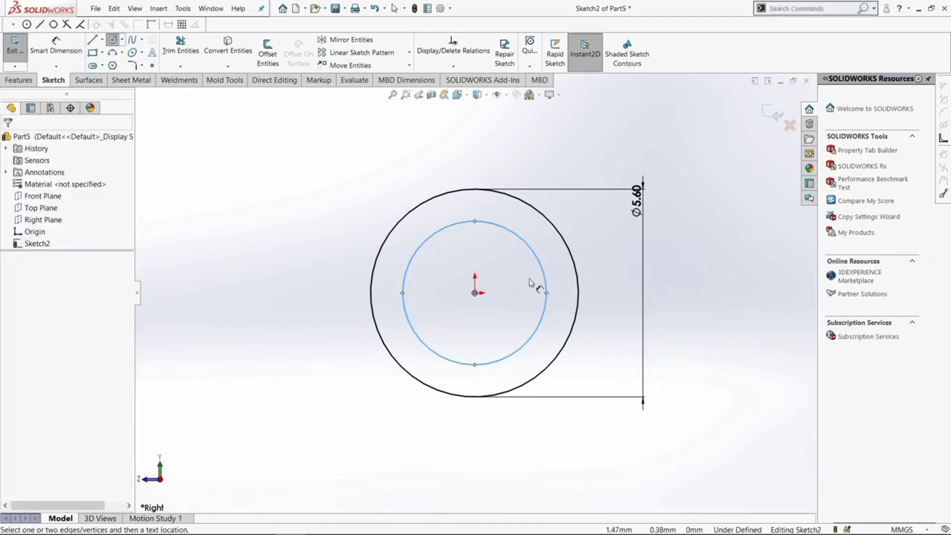
Dimension the inner circle's diameter at 4.8 mm and move the outer circle's diameter text to the middle of its dimension line.
left_click(344, 193)
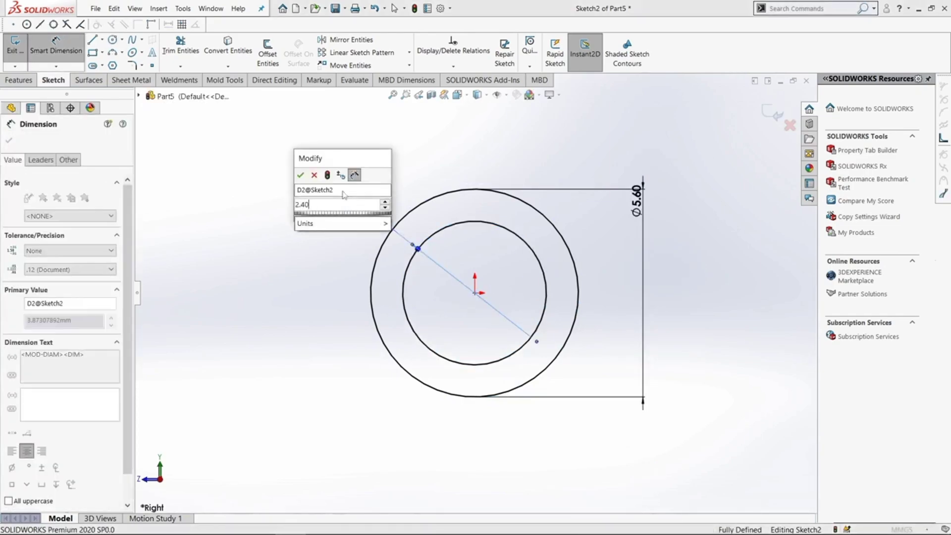
type("4.8")
key("Return")
key("Escape")
left_click_drag(637, 201, 637, 277)
key("Escape")
Sketch a vertical construction line from the origin up to the top of the inner circle.
key("s")
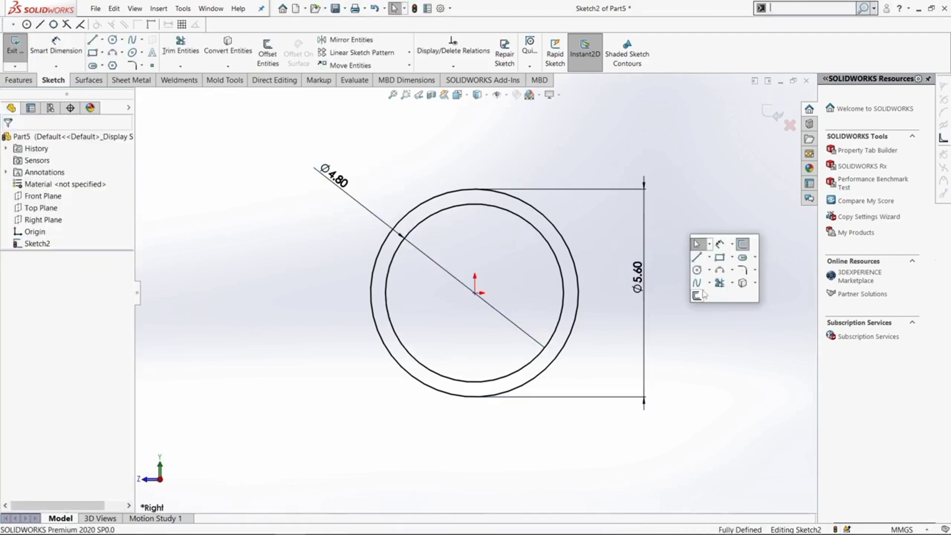
left_click(709, 258)
left_click(723, 324)
scroll(541, 286, "down", 2)
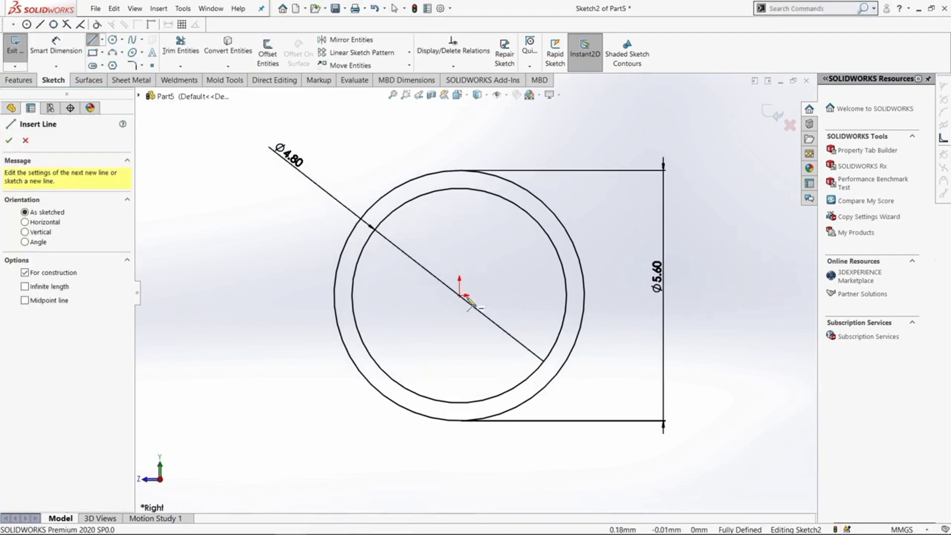
left_click(460, 296)
left_click(460, 188)
key("Escape")
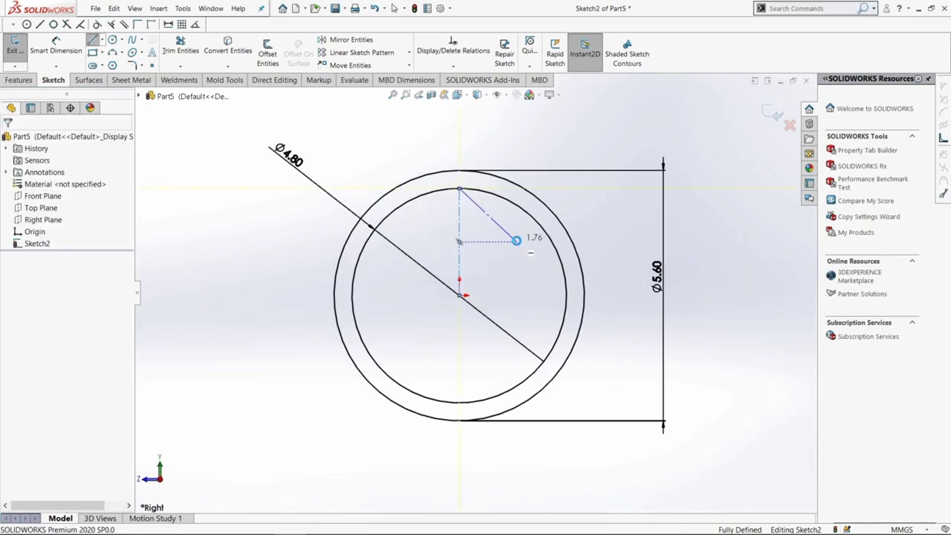
Offset the vertical construction line by 0.90 mm to each side.
key("o")
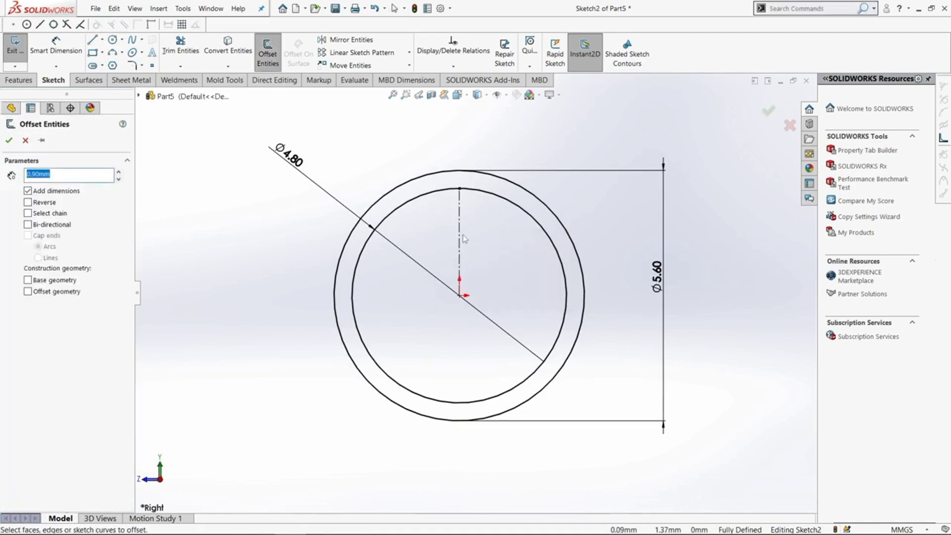
left_click(460, 236)
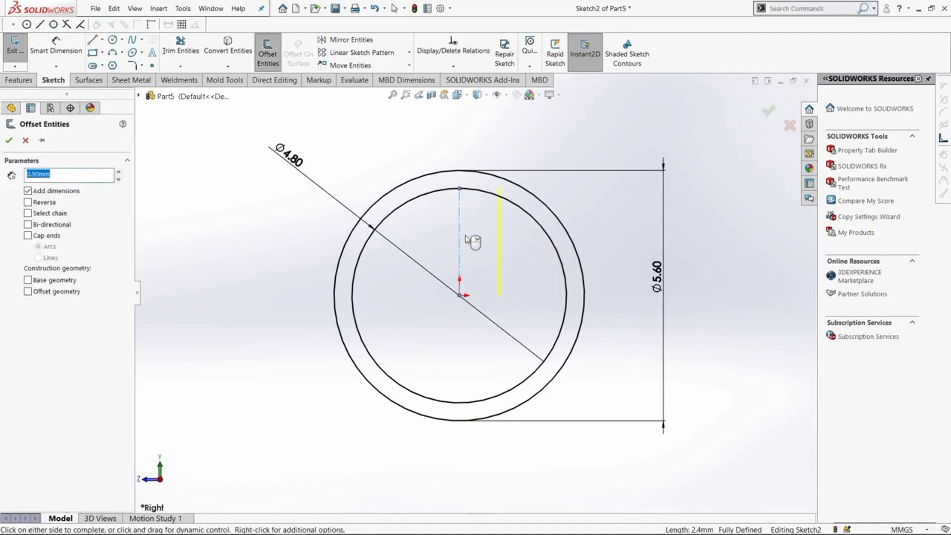
left_click(10, 140)
left_click(270, 59)
left_click(460, 239)
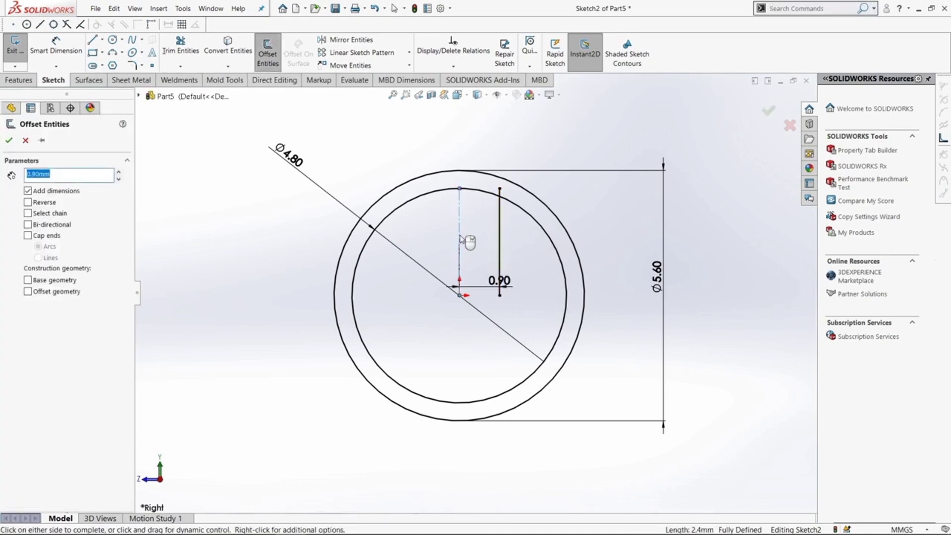
left_click(7, 138)
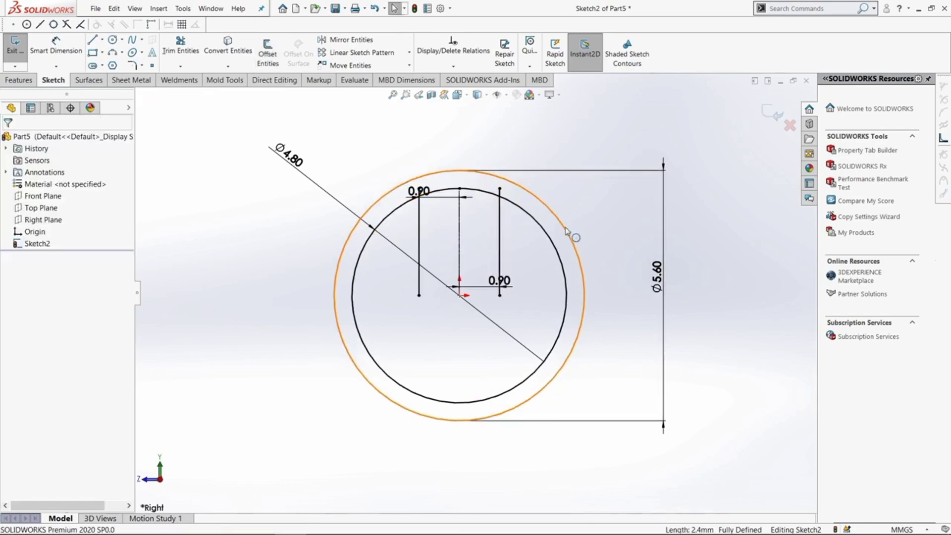
Circular-pattern the two offset lines into four instances over 360 degrees about the origin, and move the upper 0.90 dimension inside the circle.
scroll(517, 257, "down", 4)
scroll(446, 228, "up", 2)
scroll(514, 323, "up", 2)
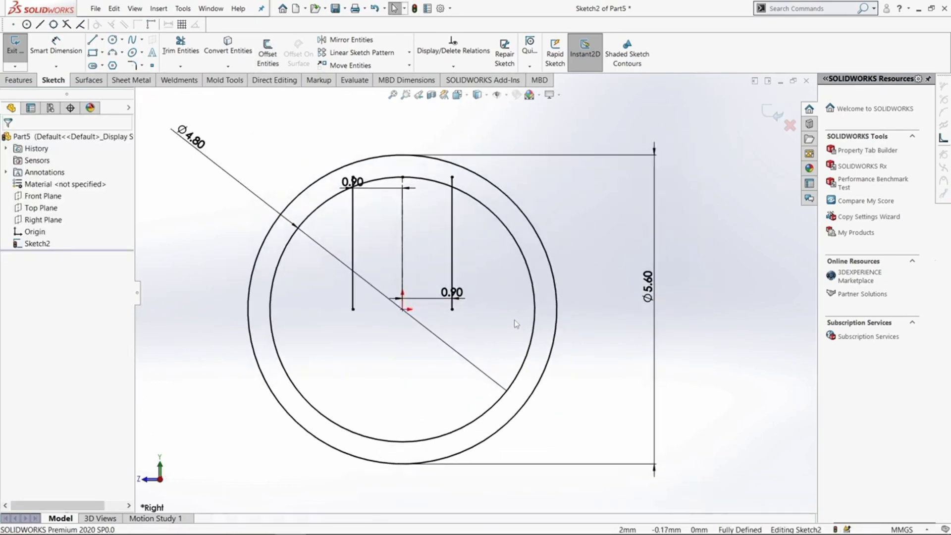
scroll(483, 346, "down", 2)
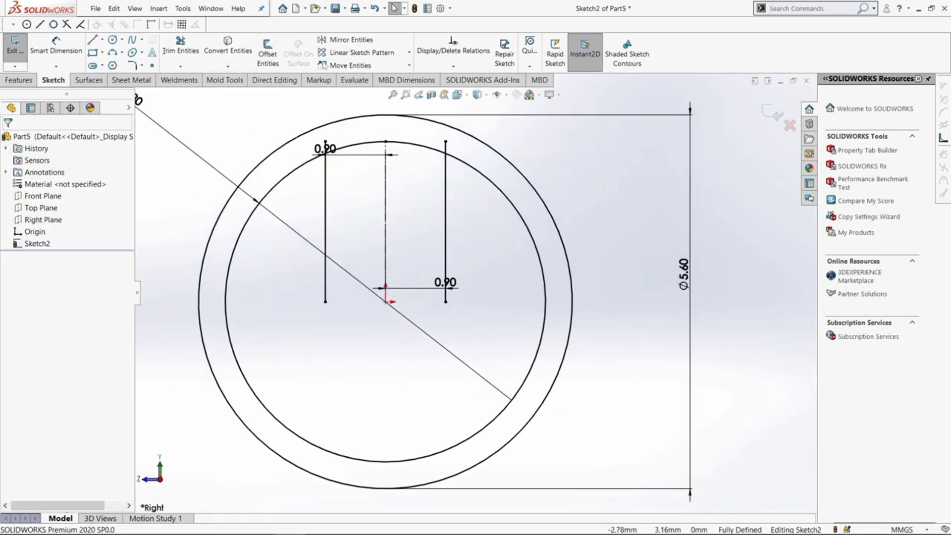
left_click(409, 52)
left_click(361, 75)
left_click(445, 218)
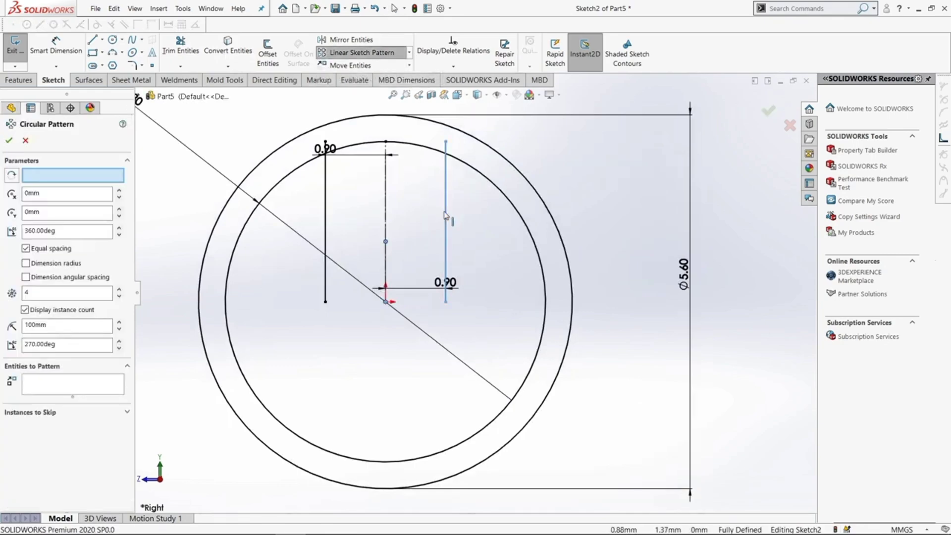
left_click(326, 218)
left_click(8, 140)
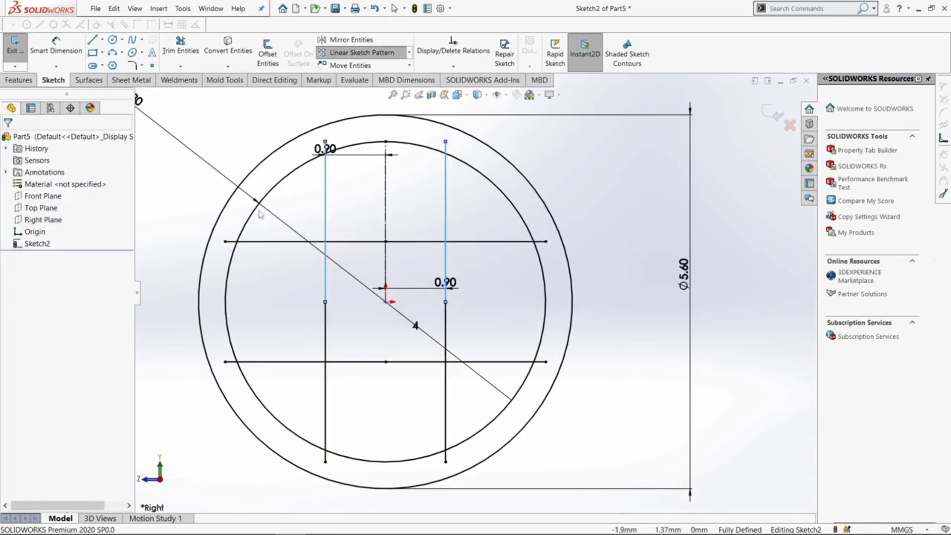
left_click_drag(324, 150, 342, 180)
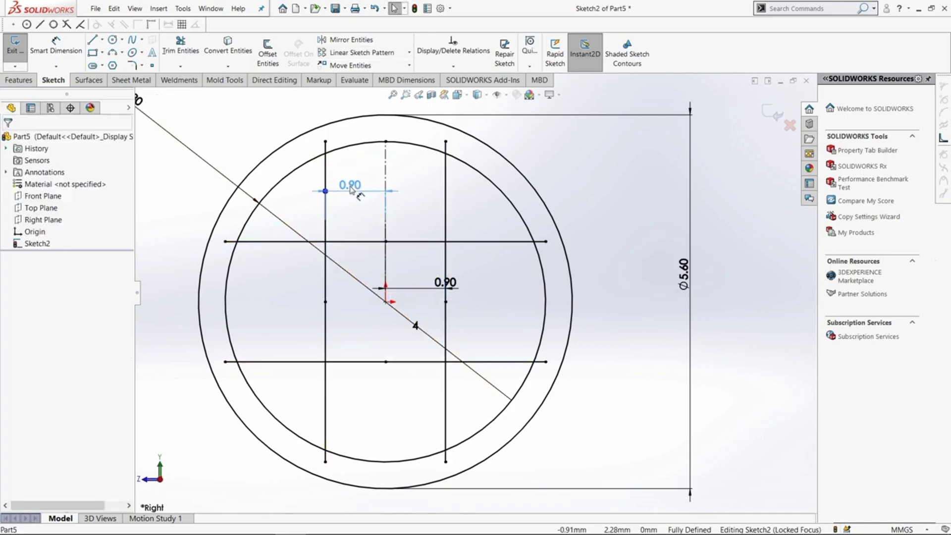
left_click(262, 132)
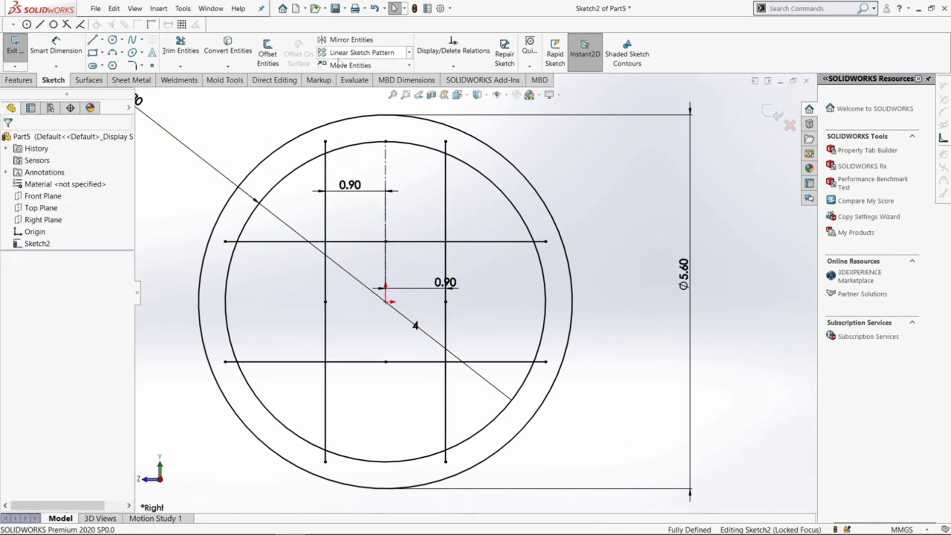
Power-trim the ends of the patterned lines that extend beyond the inner circle.
left_click(176, 52)
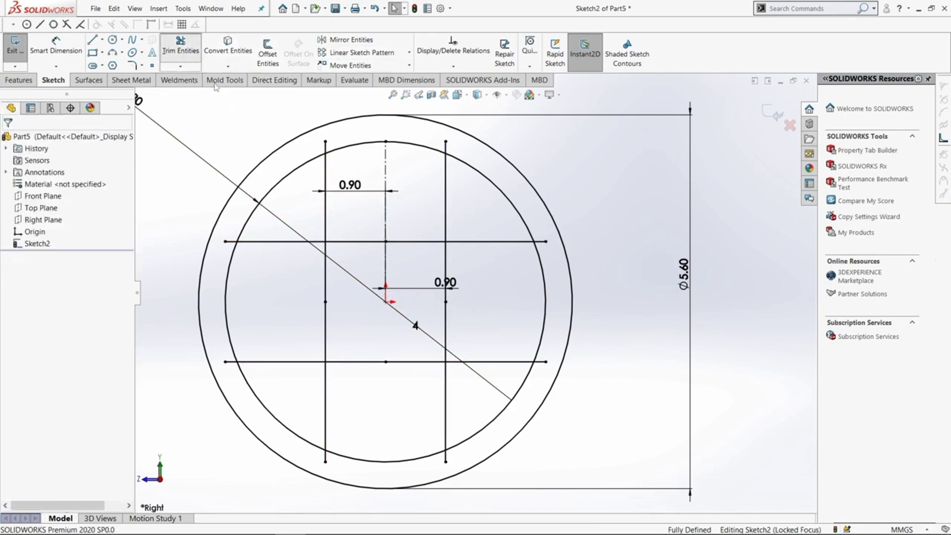
left_click(326, 147)
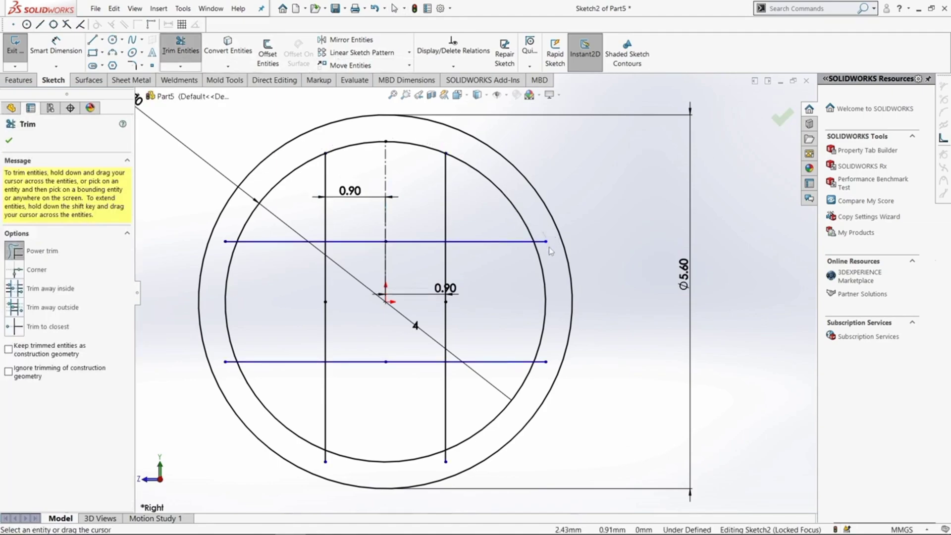
left_click(544, 359)
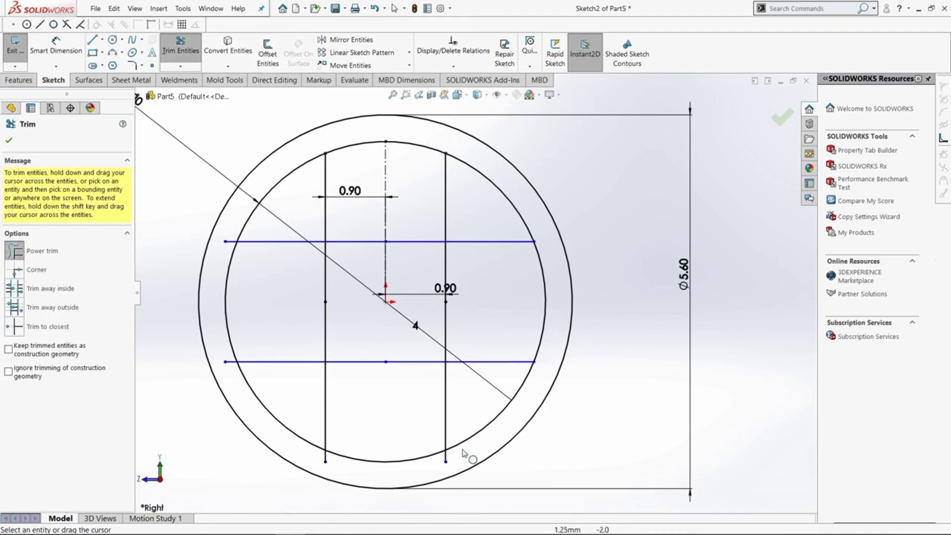
scroll(445, 465, "down", 3)
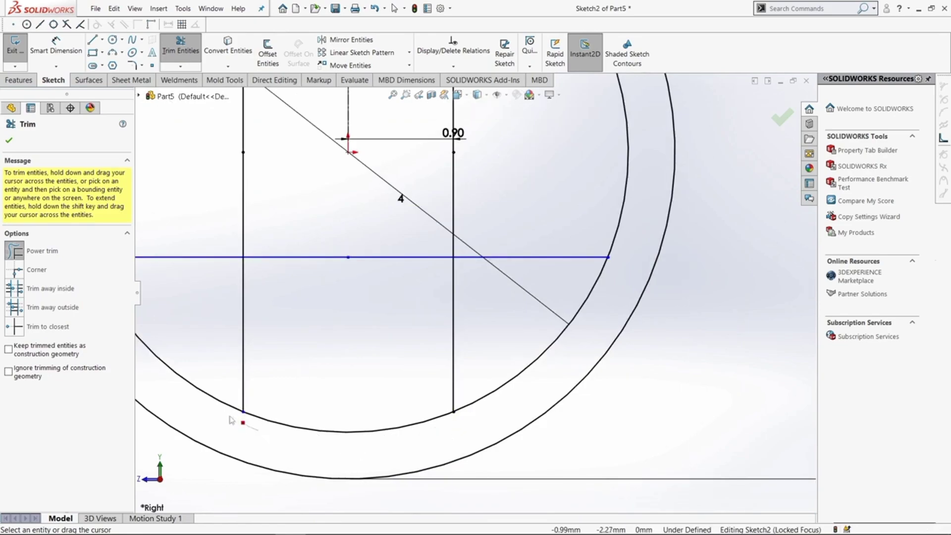
scroll(229, 420, "up", 4)
scroll(306, 307, "down", 5)
scroll(280, 253, "up", 4)
scroll(395, 299, "down", 5)
scroll(446, 297, "up", 5)
scroll(486, 319, "down", 4)
scroll(486, 318, "up", 2)
Trim the line segments crossing the middle of the sketch to leave an open cross shape.
scroll(285, 326, "down", 2)
scroll(285, 327, "down", 2)
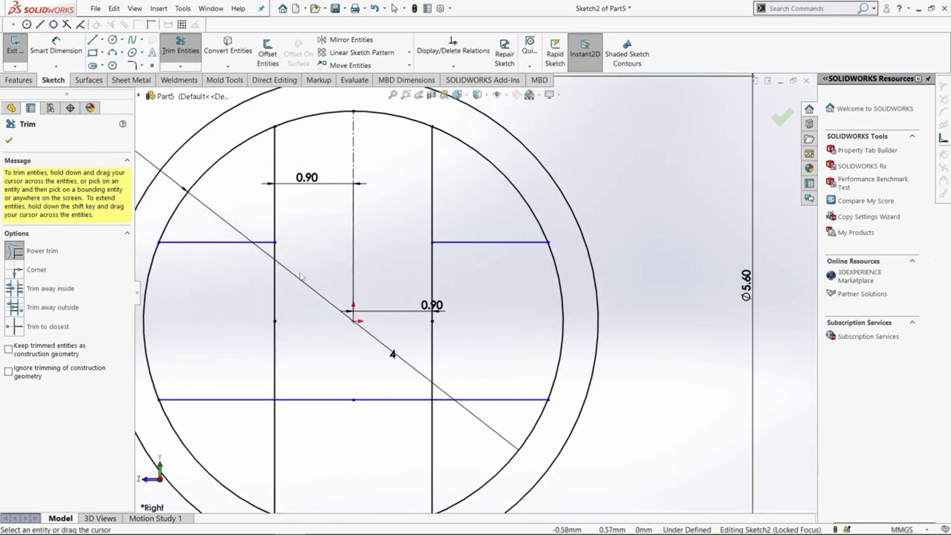
left_click_drag(403, 386, 423, 348)
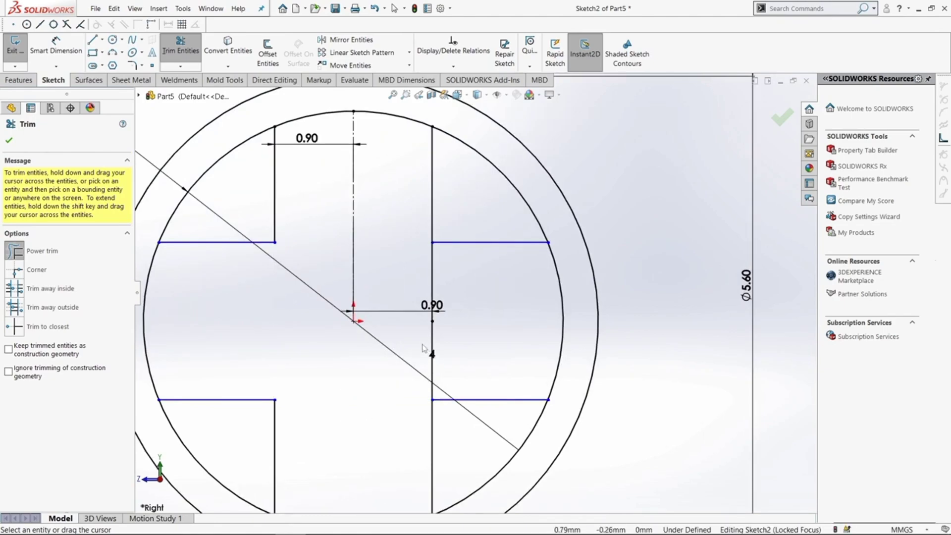
left_click_drag(444, 279, 424, 283)
scroll(496, 303, "up", 2)
scroll(430, 305, "down", 2)
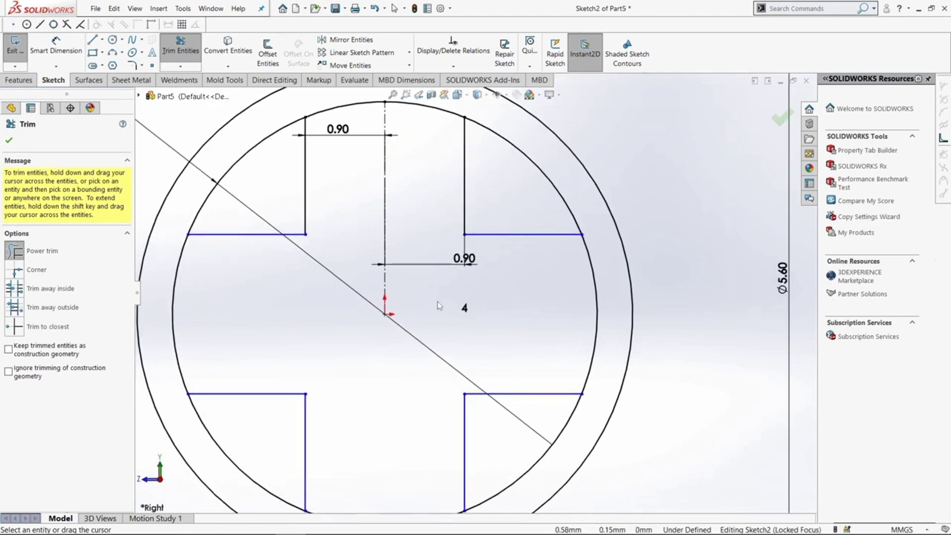
left_click(9, 140)
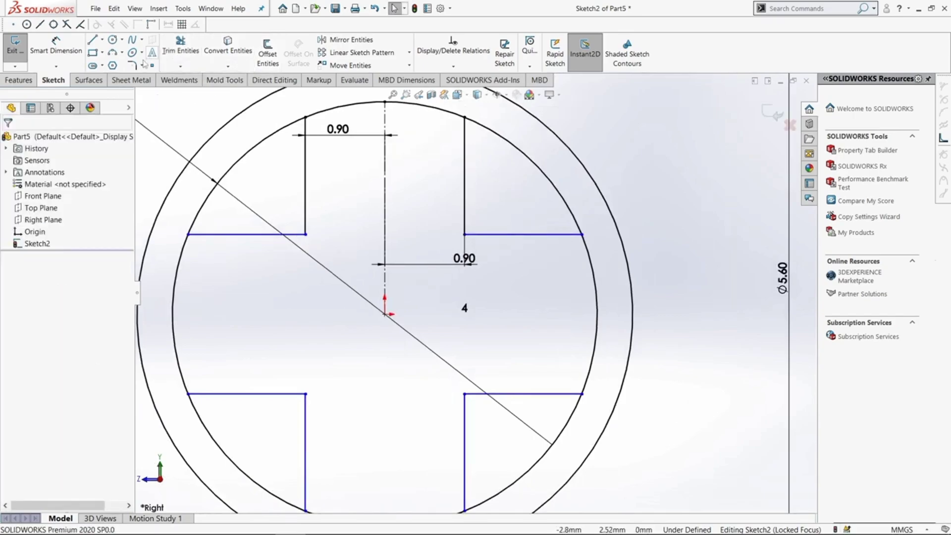
Add 0.50 mm sketch fillets to the four inner corners of the cross.
left_click(491, 242)
left_click(465, 218)
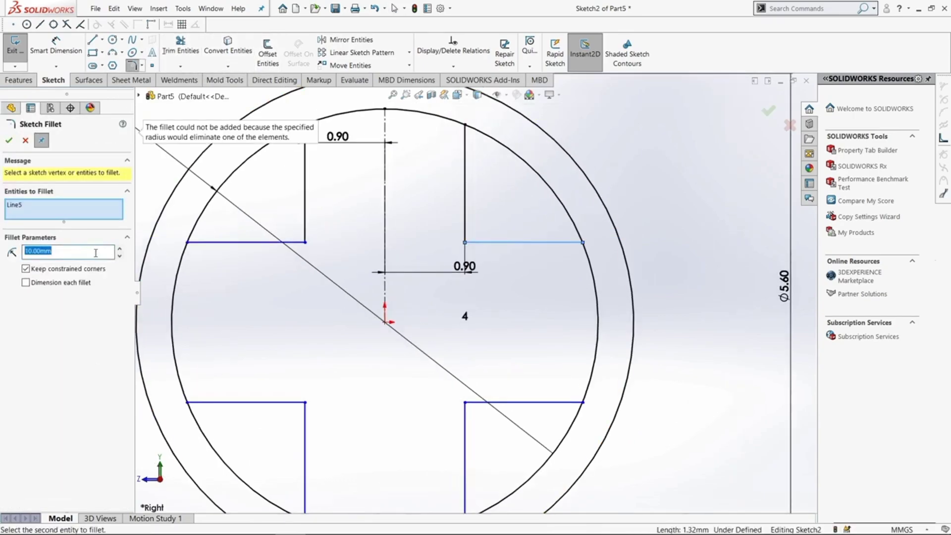
type("0.50")
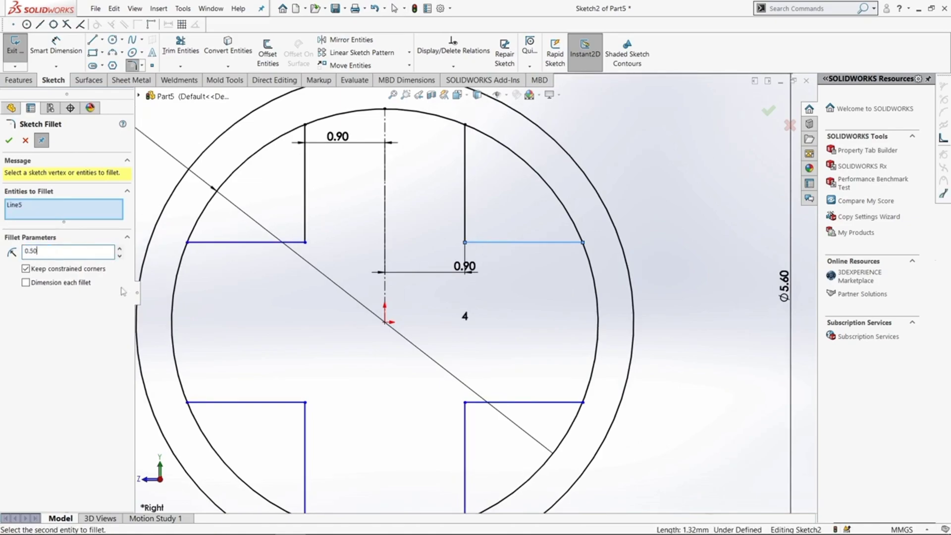
left_click(467, 213)
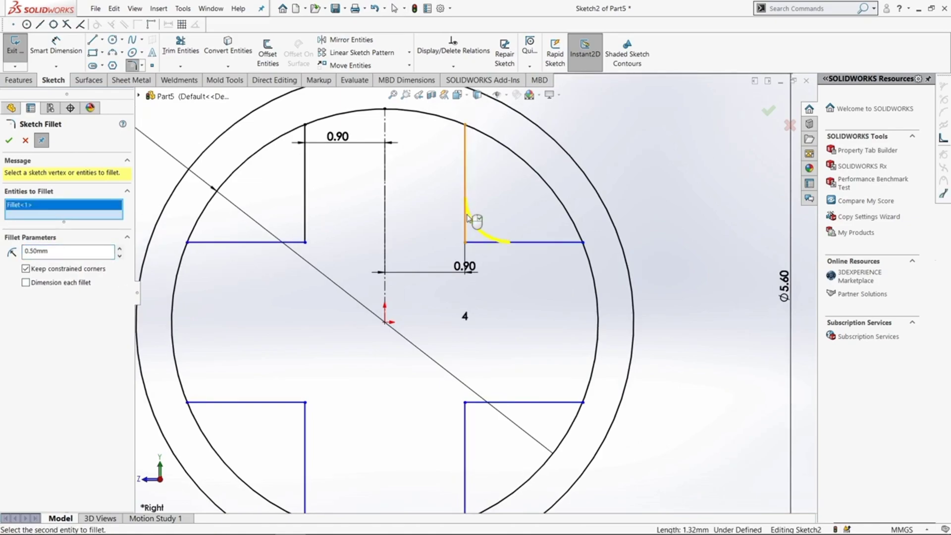
left_click(306, 217)
left_click(270, 242)
scroll(326, 354, "up", 2)
scroll(325, 358, "up", 3)
scroll(332, 361, "down", 2)
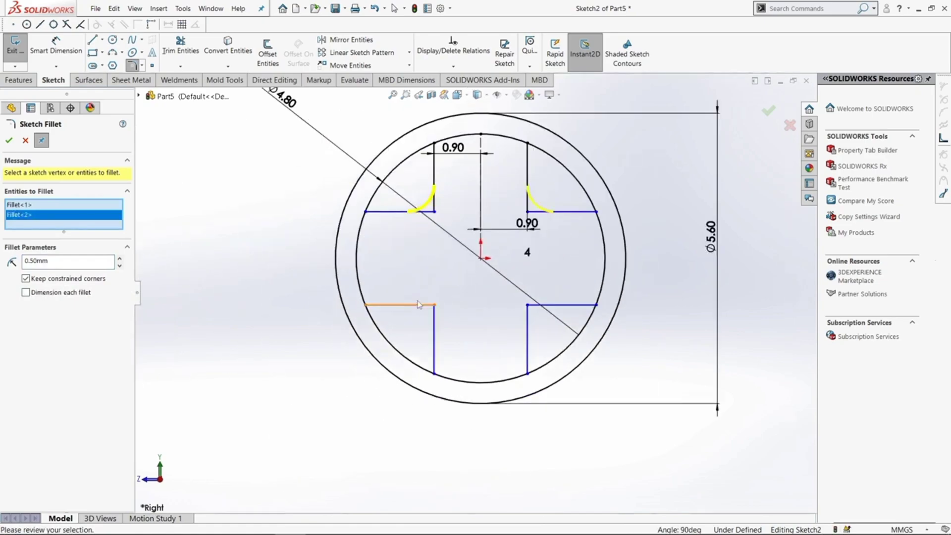
left_click(417, 304)
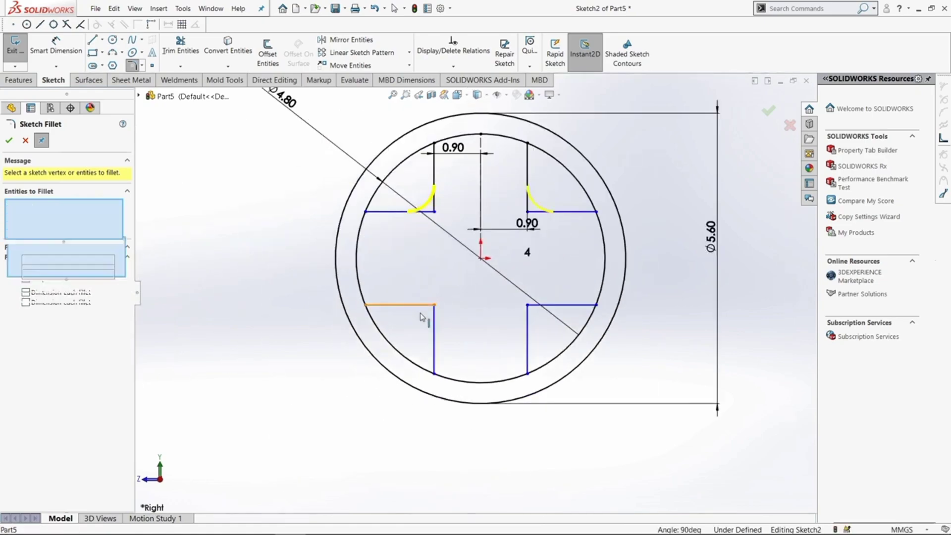
left_click(528, 338)
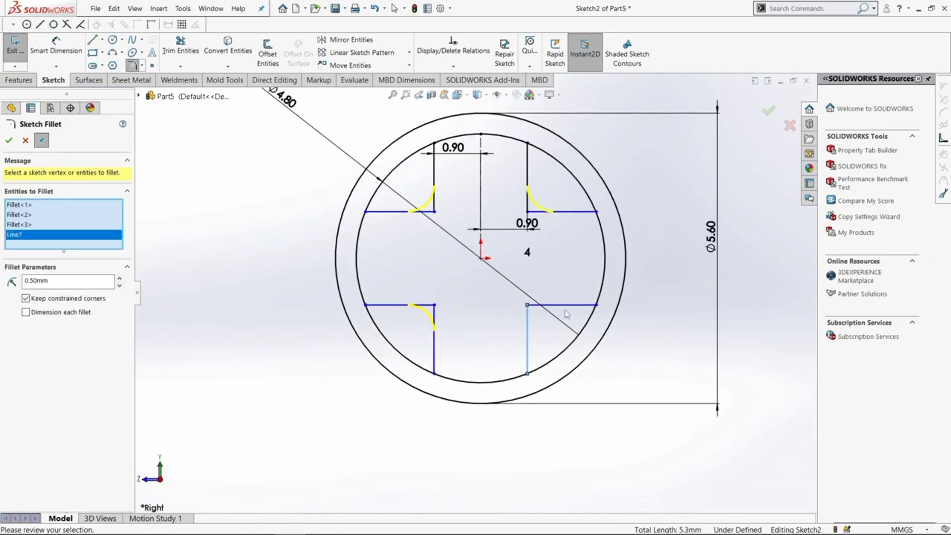
left_click(9, 140)
Trim away the four inner-circle arcs between the arms of the cross.
scroll(560, 218, "down", 3)
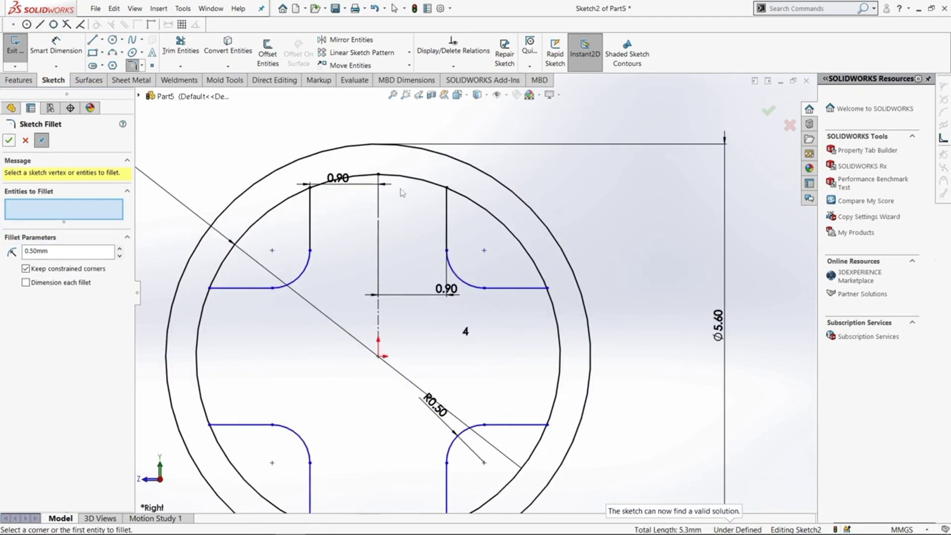
left_click(180, 46)
left_click_drag(523, 246, 533, 232)
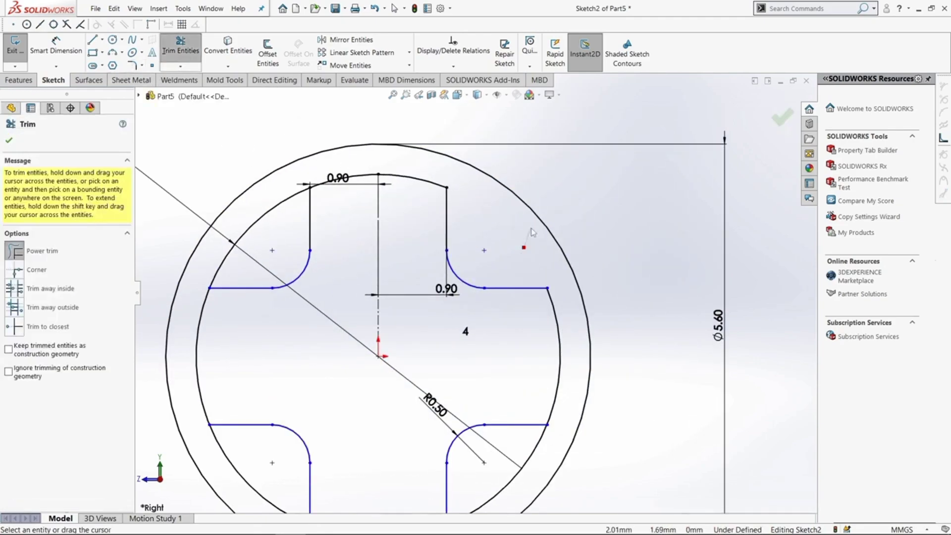
scroll(531, 445, "up", 3)
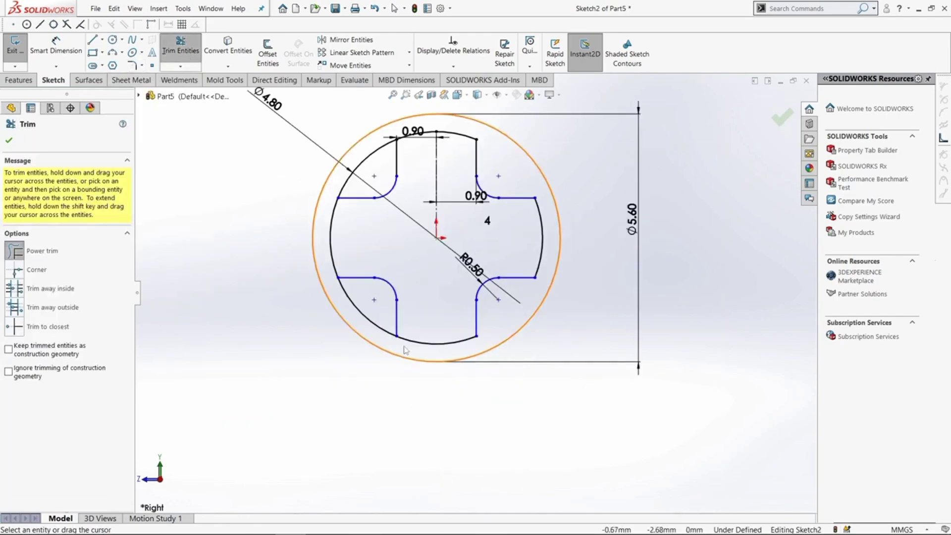
scroll(353, 141, "down", 3)
Set up 0.10 mm sketch fillets at the two outer corners of the cross's upper arm and the two of its right arm.
key("s")
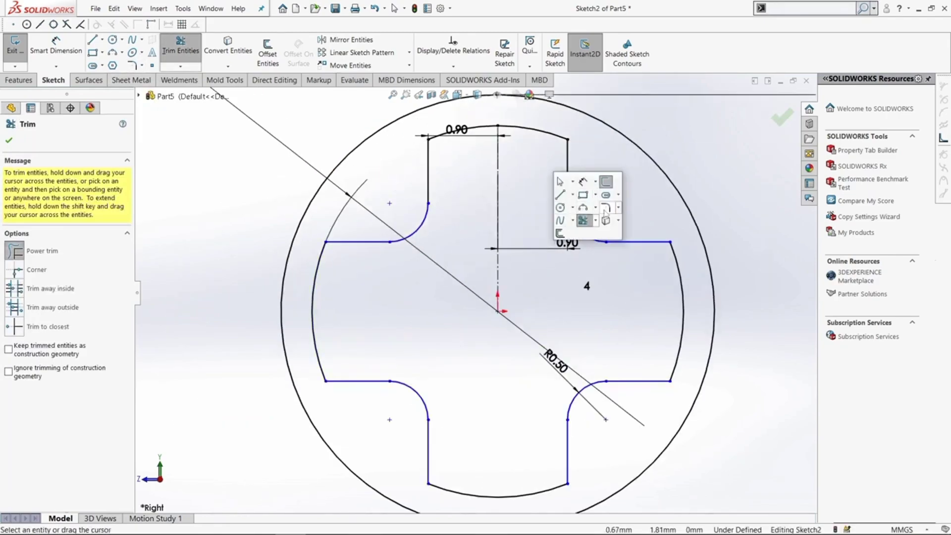
left_click(605, 208)
left_click(567, 140)
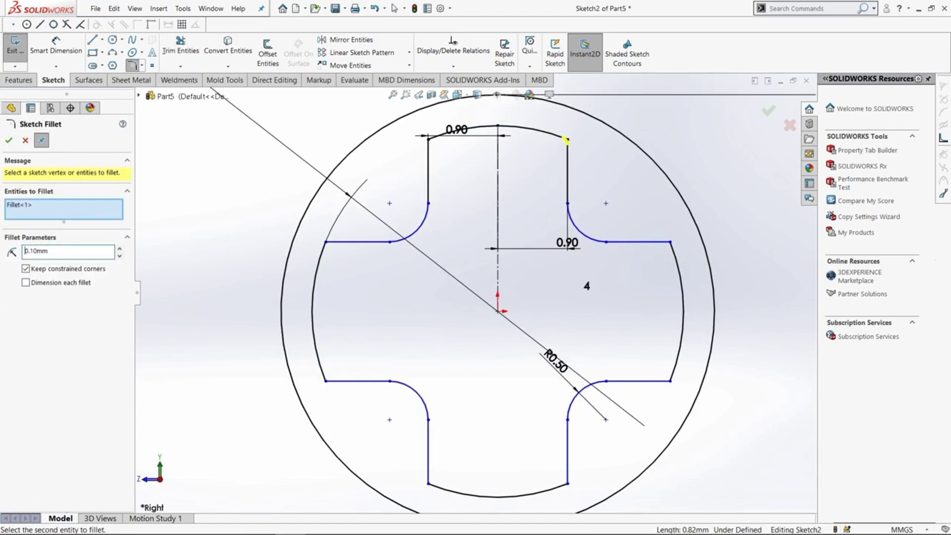
left_click(428, 140)
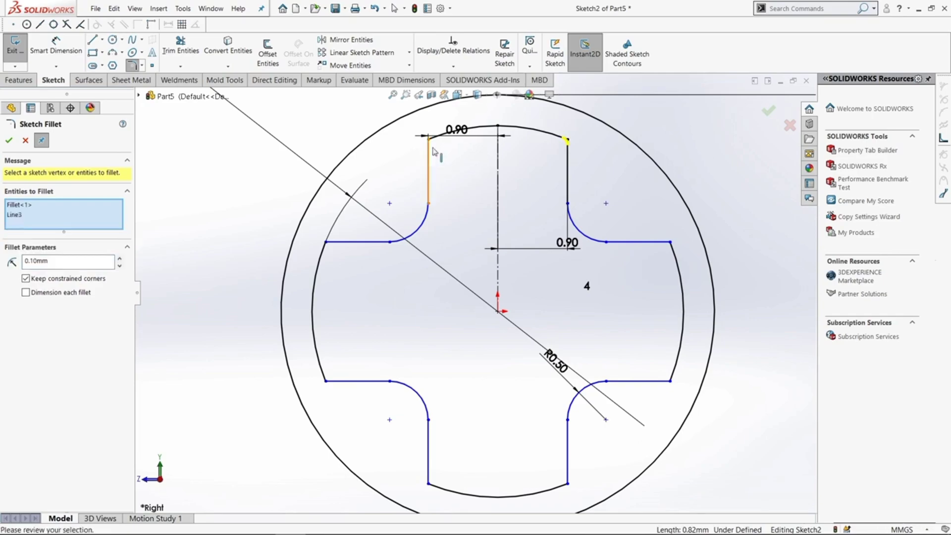
left_click(674, 256)
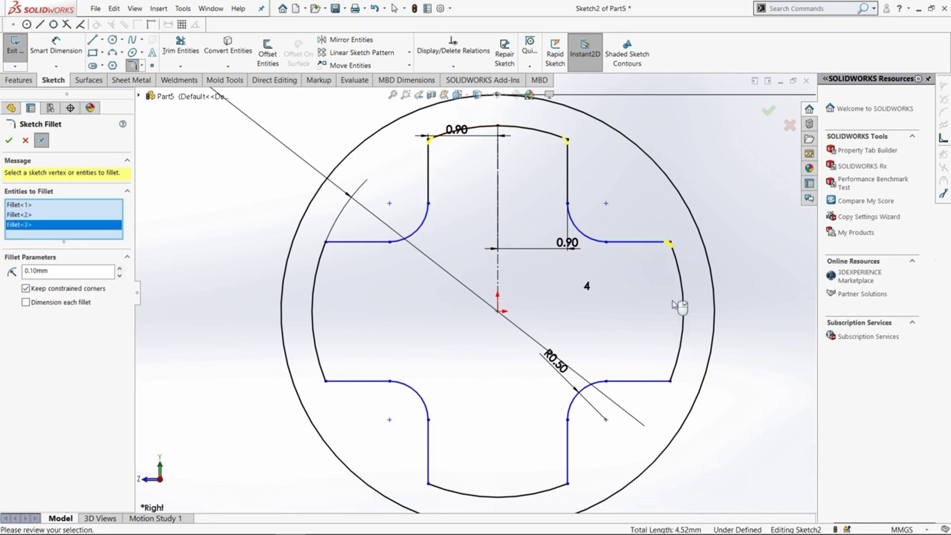
left_click(659, 381)
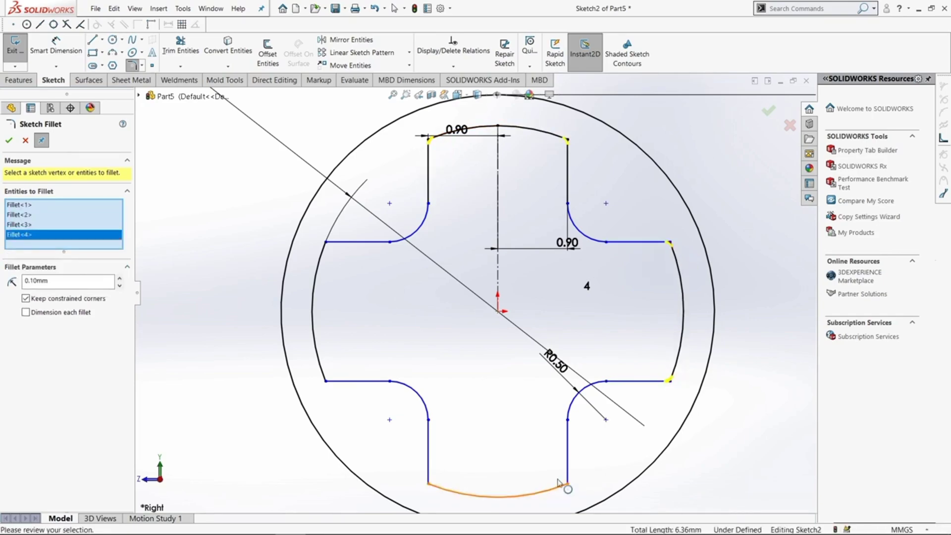
left_click(558, 481)
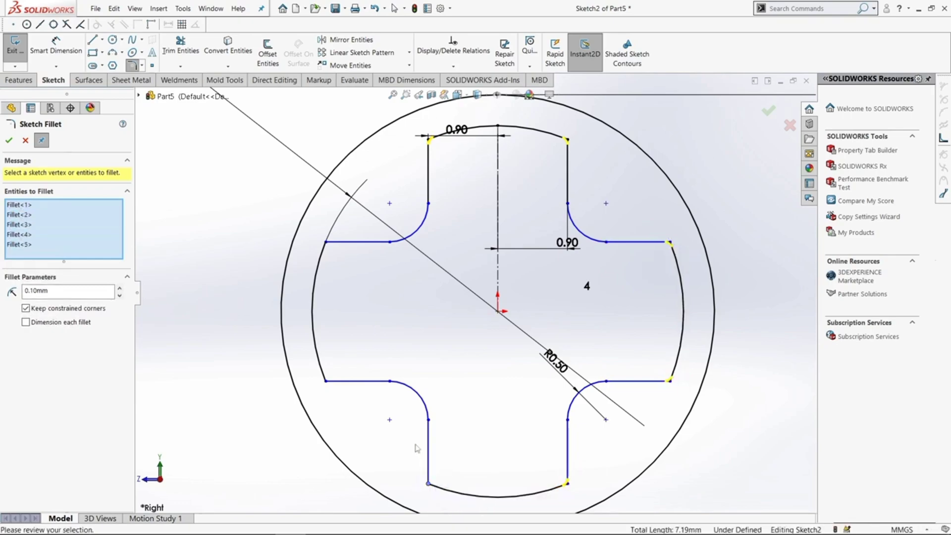
left_click(437, 485)
left_click(429, 480)
left_click(441, 488)
left_click(442, 489)
left_click(322, 370)
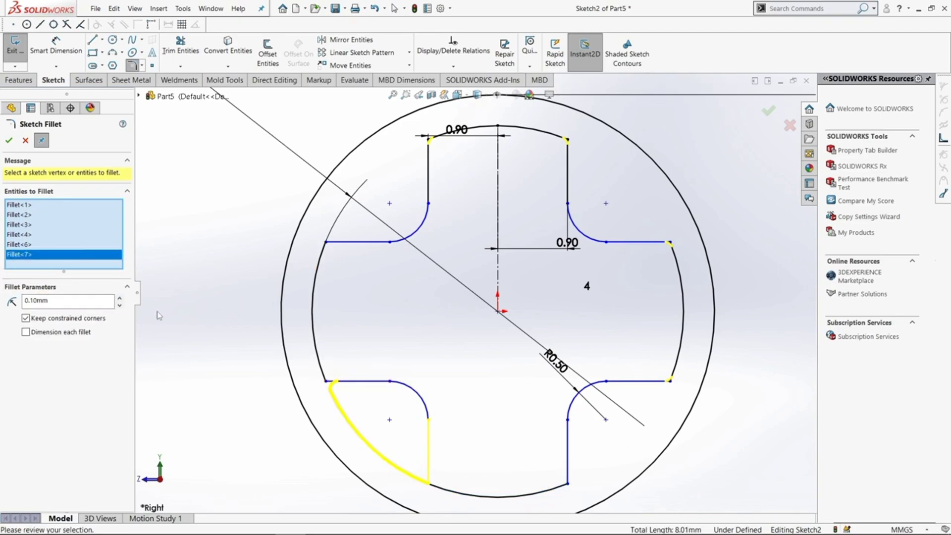
right_click(85, 261)
left_click(108, 275)
right_click(69, 249)
left_click(95, 267)
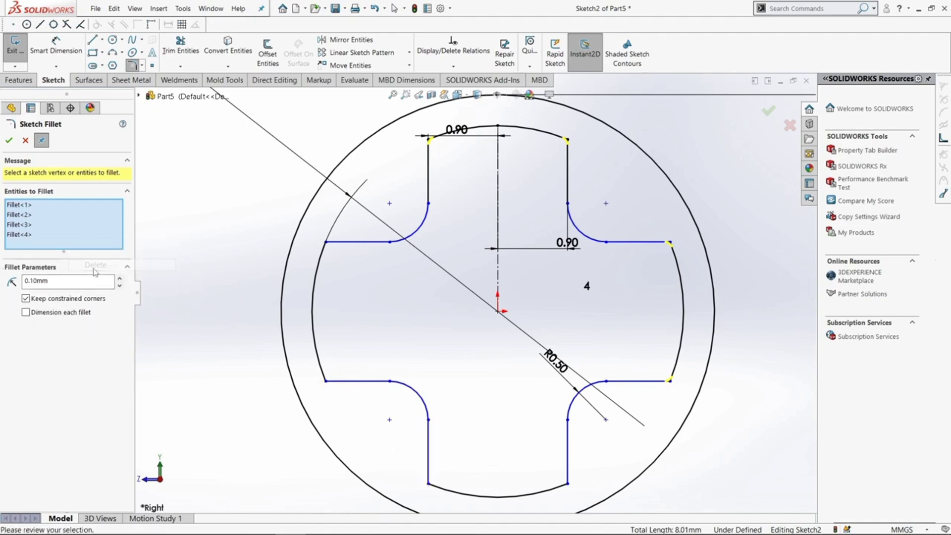
Add the lower and left arms' four outer corners to the fillet selection and apply the 0.10 mm sketch fillets.
left_click(429, 459)
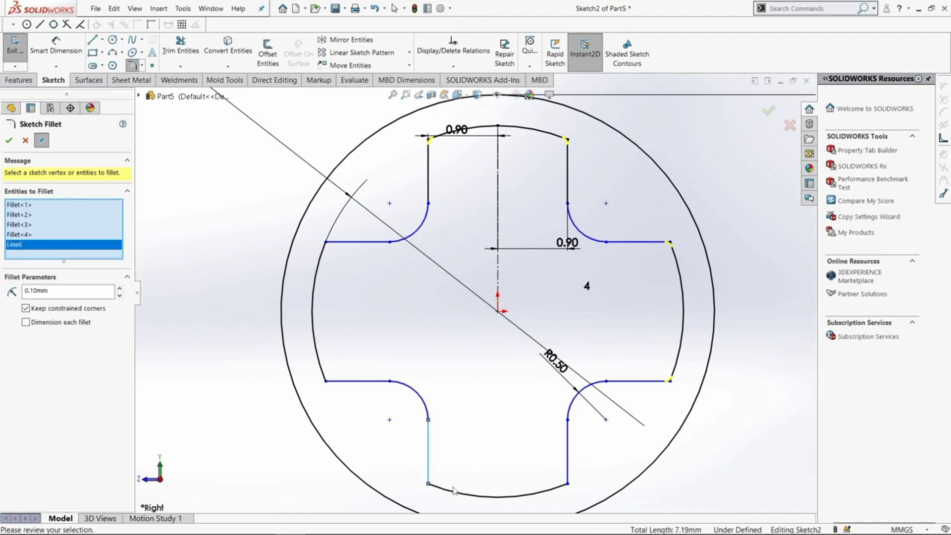
left_click(567, 460)
left_click(554, 489)
left_click(322, 370)
left_click(341, 381)
left_click(368, 243)
left_click(322, 257)
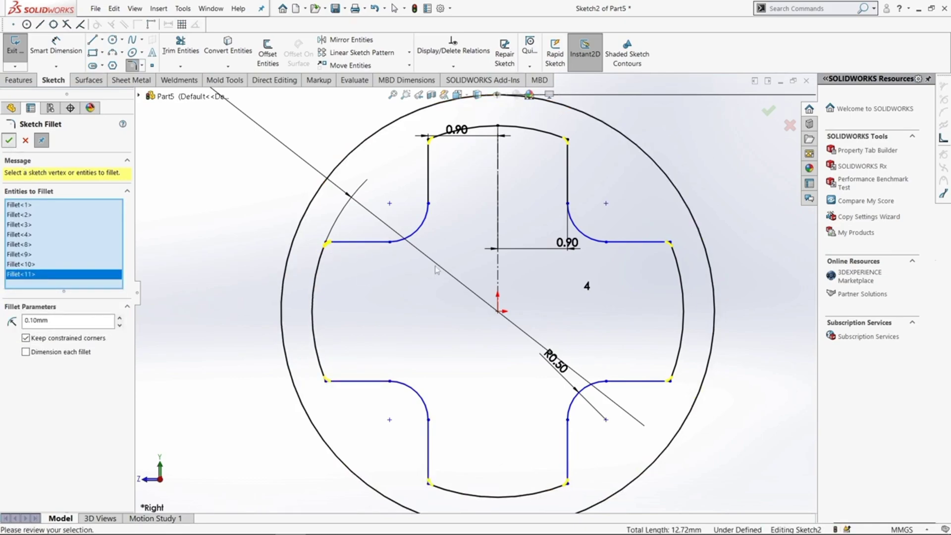
key("Return")
Dimension the length of the straight right side of the cross's upper arm.
left_click(50, 54)
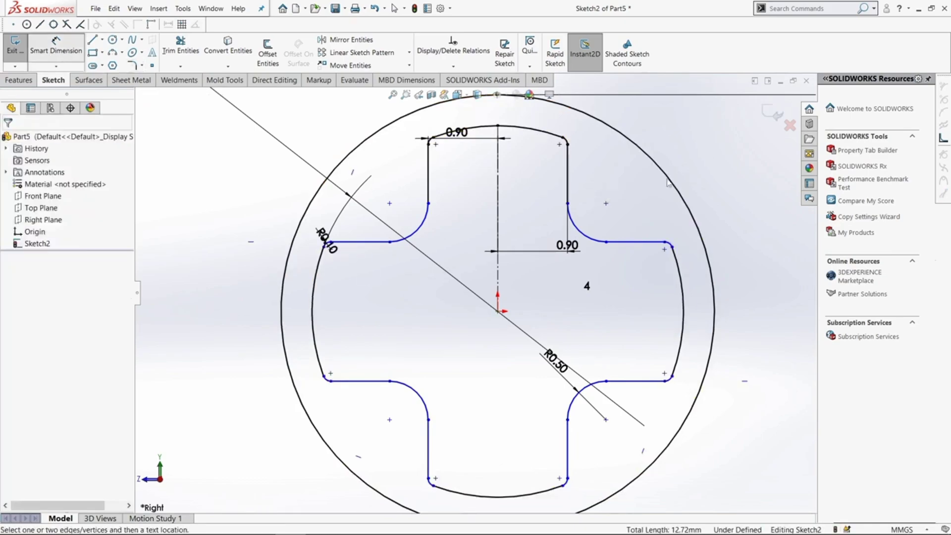
left_click(566, 173)
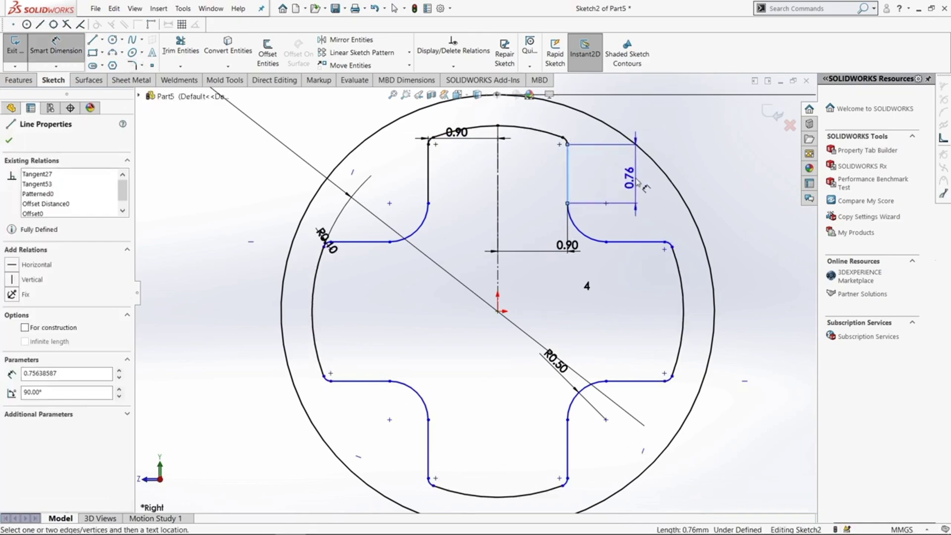
left_click(638, 184)
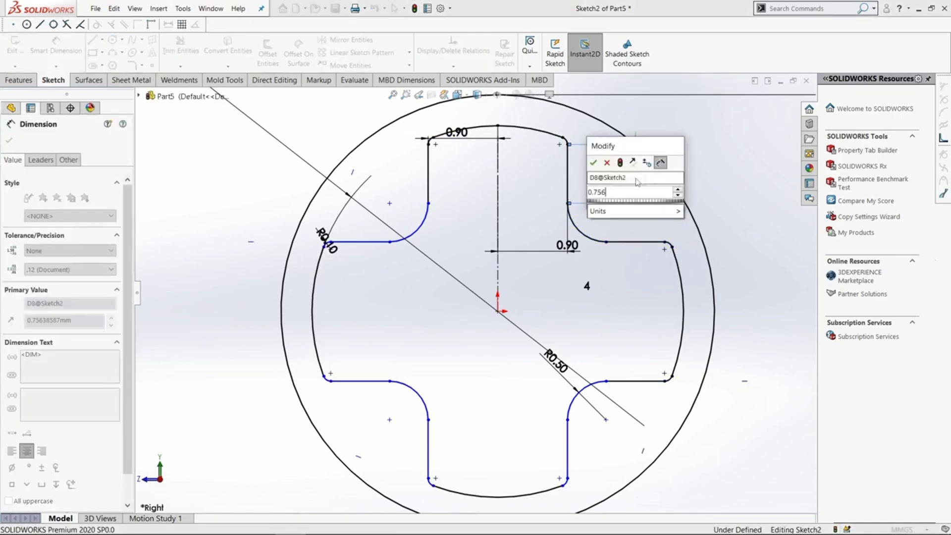
key("Return")
key("Escape")
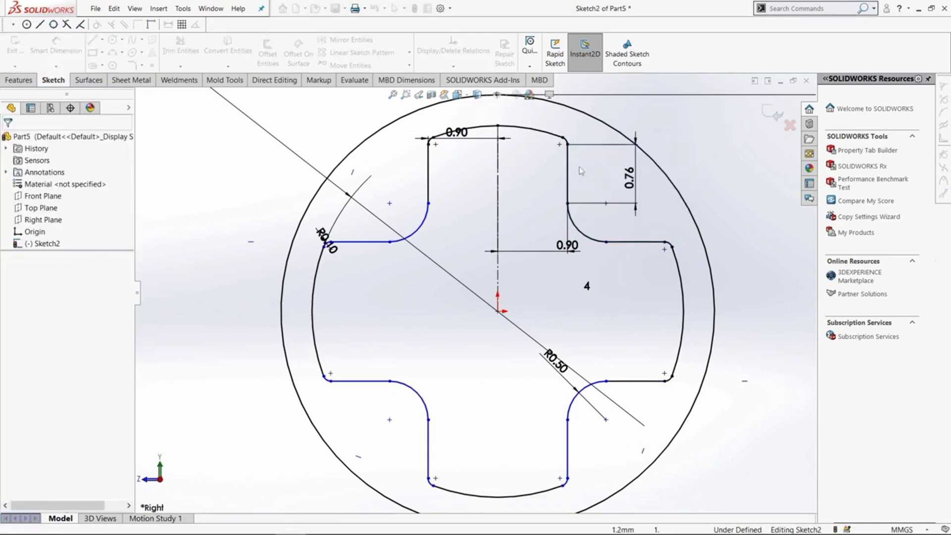
Make the two straight vertical sides of the cross's upper arm equal in length.
left_click(429, 175)
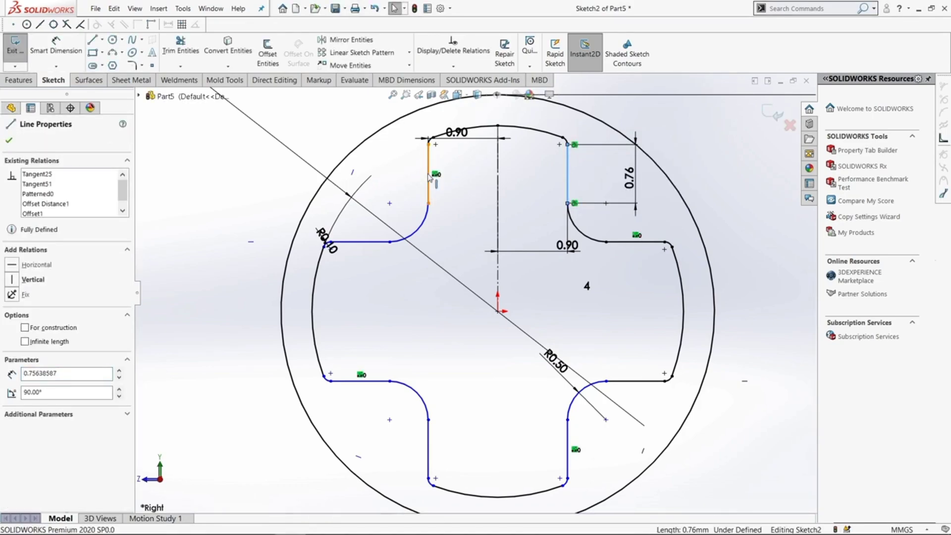
left_click(428, 177, "ctrl")
left_click(13, 389)
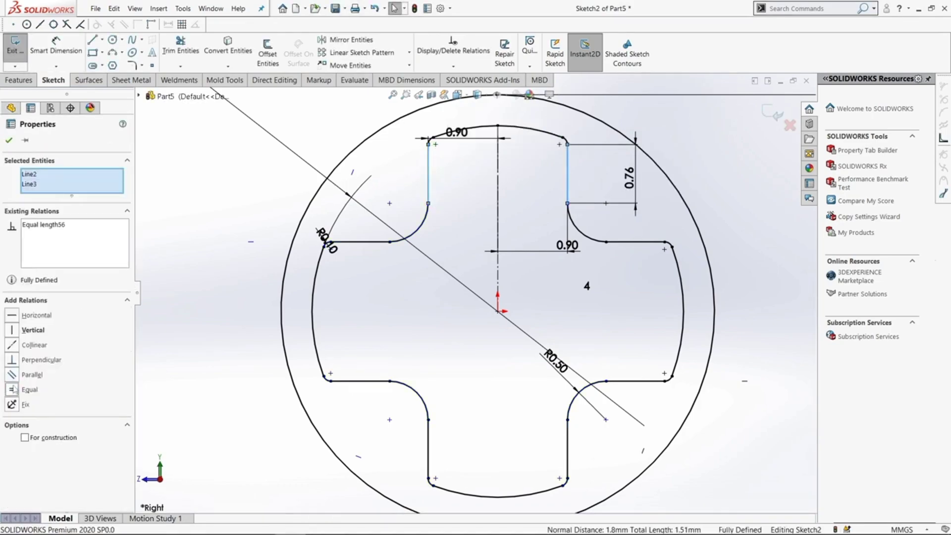
left_click(241, 231)
Exit the sketch and extrude the ring profile with the cross-shaped opening 8 mm using the Mid Plane end condition.
scroll(596, 306, "up", 1)
scroll(596, 306, "down", 1)
scroll(596, 306, "up", 1)
mouse_move(596, 306)
middle_mouse_down()
mouse_move(615, 307)
mouse_move(589, 321)
middle_mouse_up()
scroll(587, 322, "up", 3)
key("d")
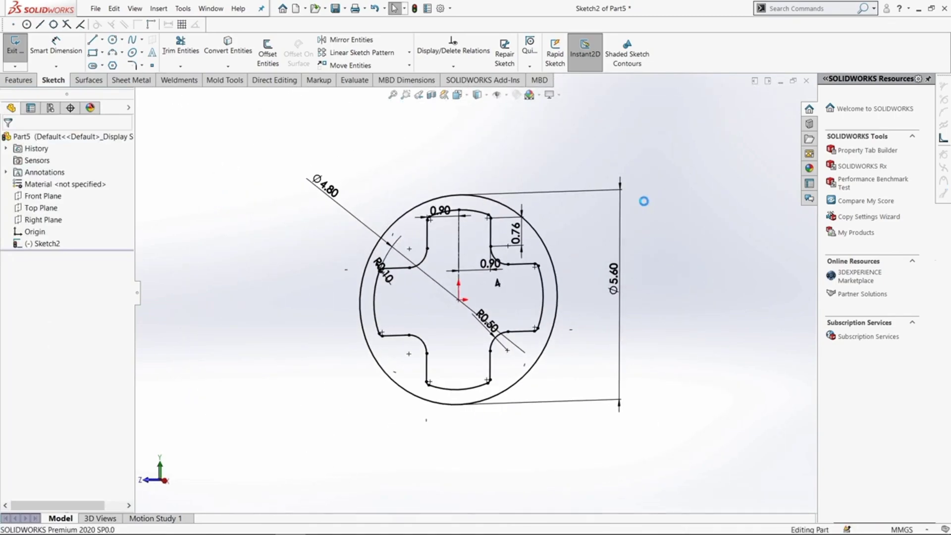
middle_click_drag(599, 202, 626, 244)
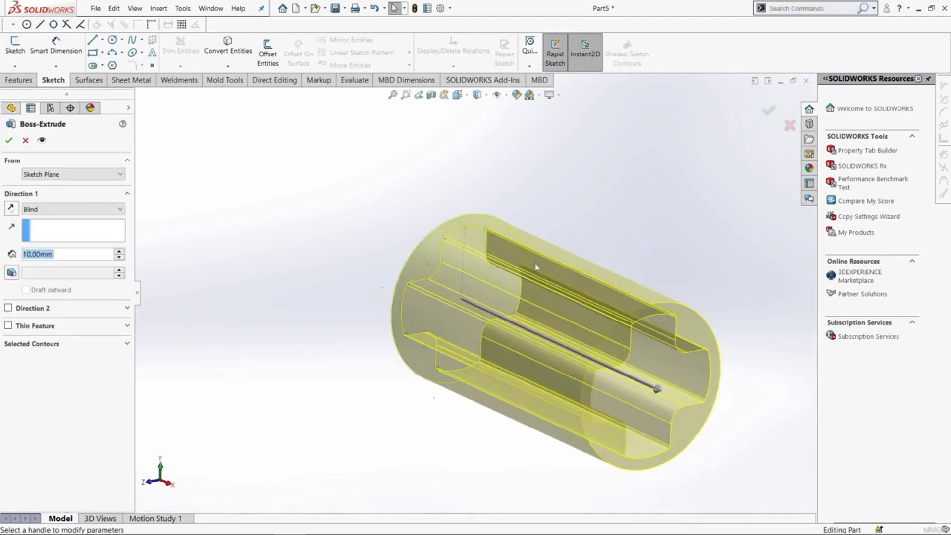
left_click(73, 207)
left_click(54, 261)
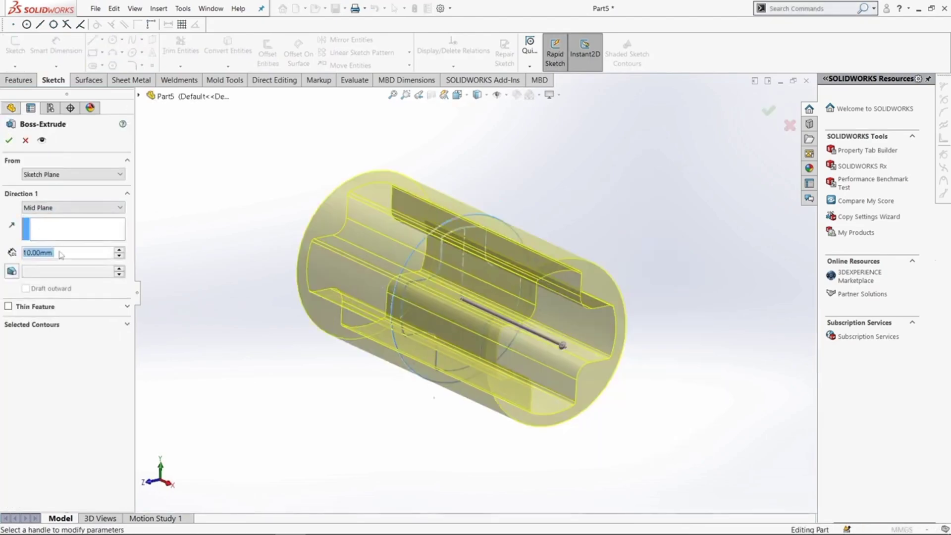
scroll(61, 254, "down", 2)
left_click(8, 140)
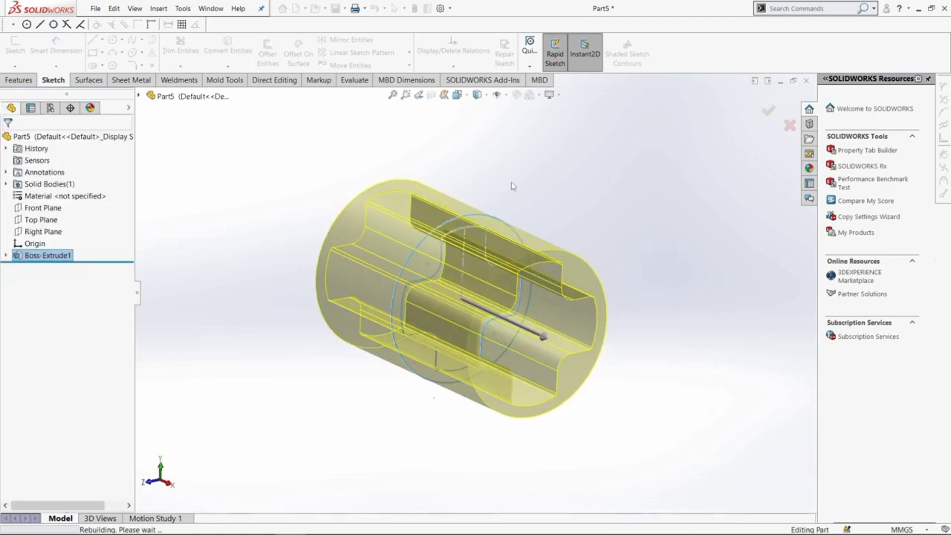
Start a sketch on the Right Plane and draw a circle about 6.31 mm in diameter centred on the origin, around the body.
middle_click_drag(533, 225, 514, 189)
middle_click_drag(533, 248, 524, 214)
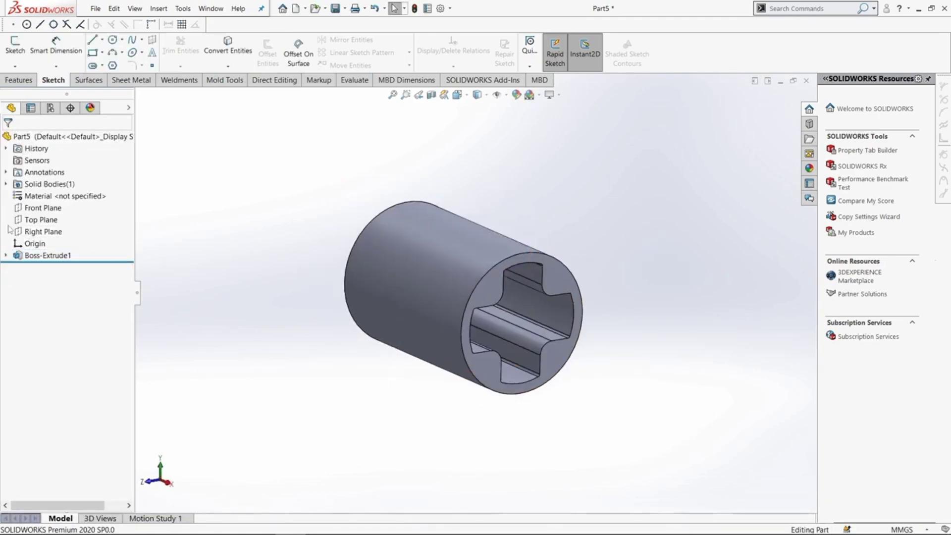
left_click(40, 231)
left_click(44, 214)
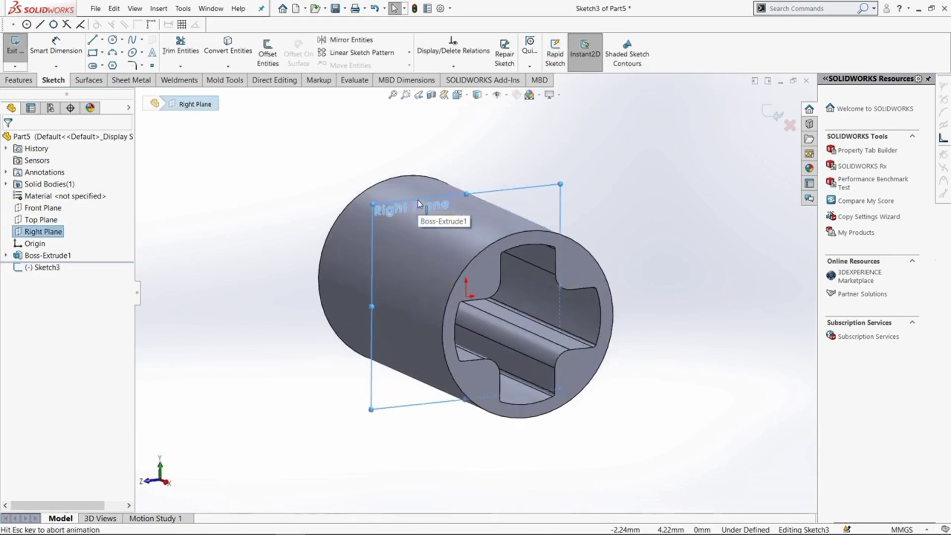
left_click(113, 40)
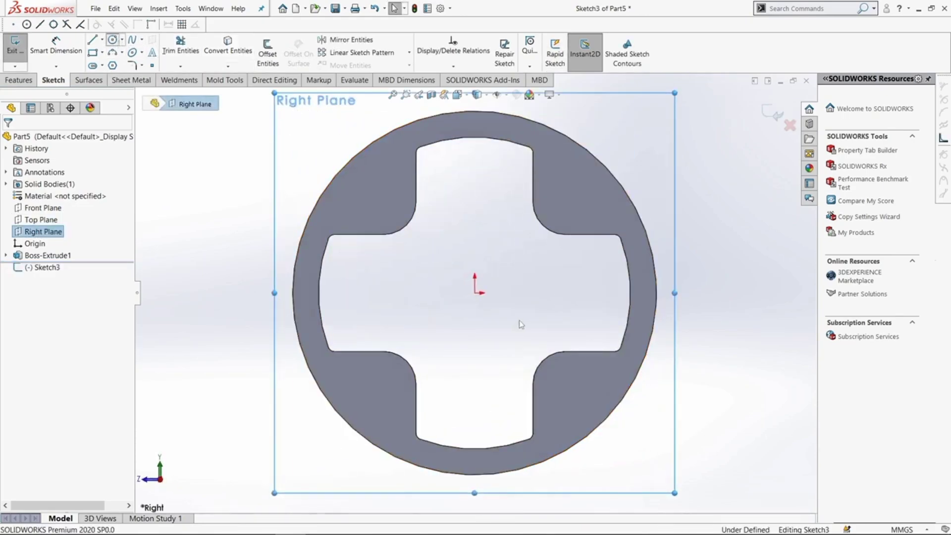
scroll(564, 361, "up", 2)
left_click(581, 374)
Dimension the new circle's diameter as 5.90 mm.
right_click_drag(646, 410, 641, 371)
left_click(665, 306)
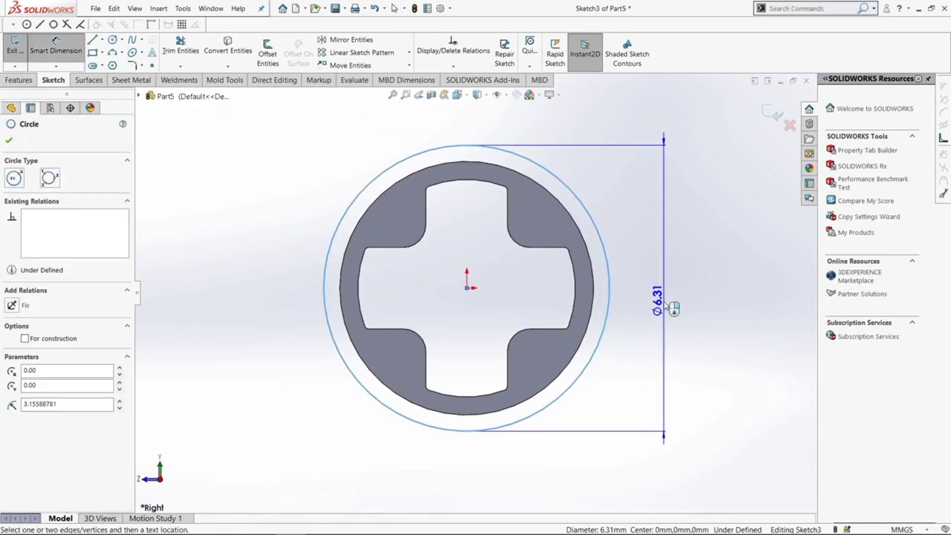
left_click(663, 303)
type("5.9")
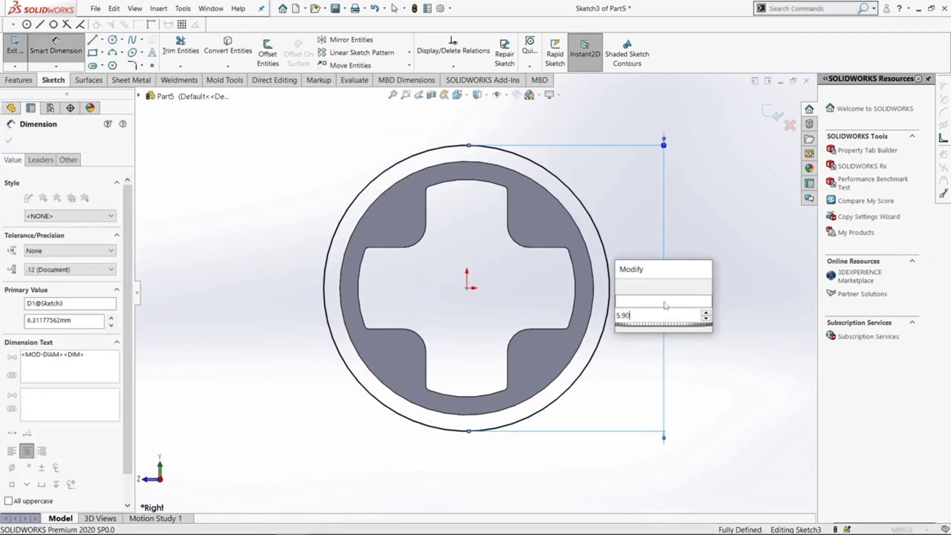
key("Return")
Convert the body's outer circular edge into a sketch circle inside the 5.90 mm circle.
left_click(575, 218)
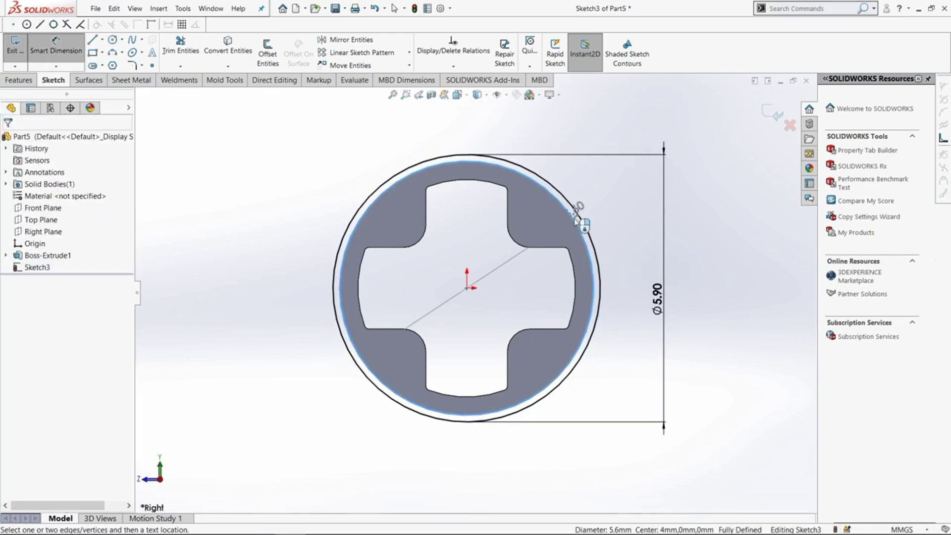
key("Escape")
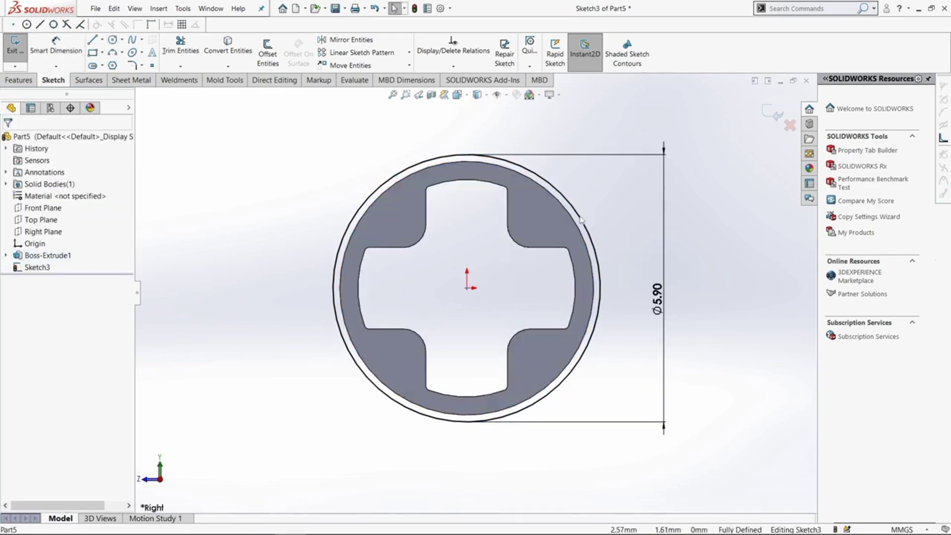
left_click(238, 53)
Extrude the thin ring between the two circles 4 mm using Mid Plane, merged with the body.
left_click(22, 55)
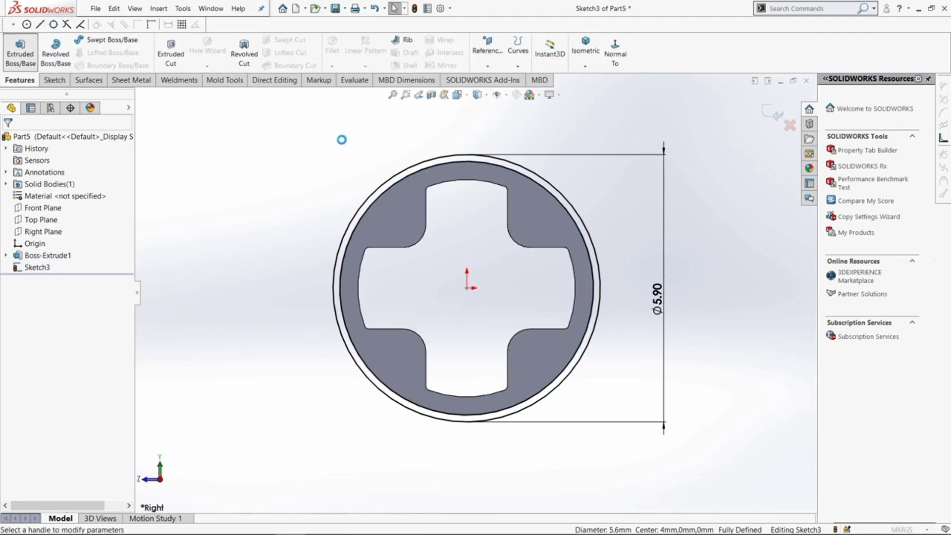
left_click(56, 208)
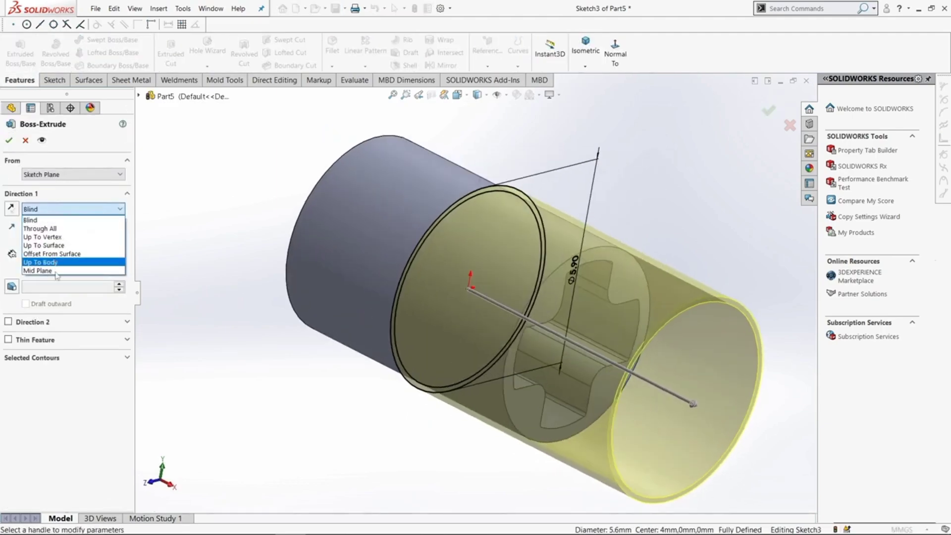
left_click(56, 270)
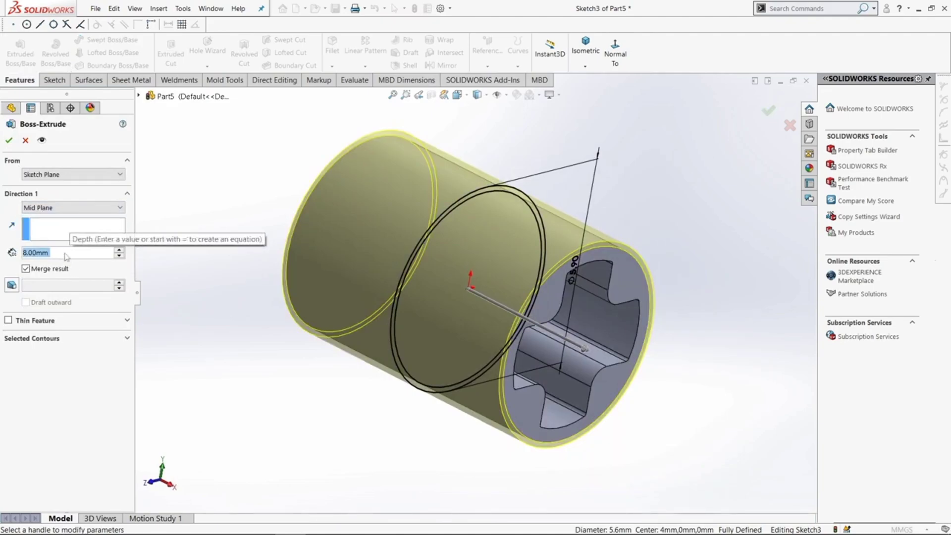
type("4")
key("Return")
middle_click_drag(262, 271, 477, 208)
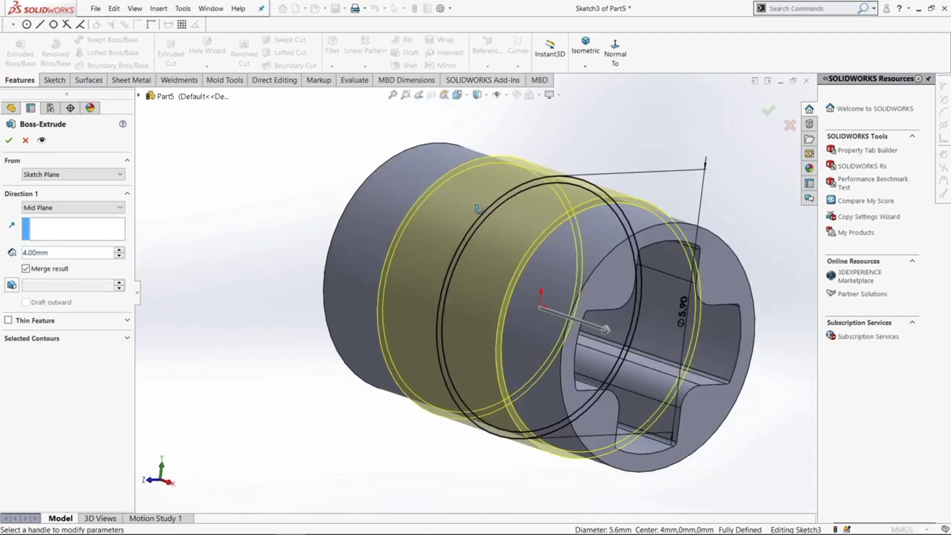
left_click(10, 141)
Start another sketch on the Right Plane and draw an origin-centred circle about 3.47 mm in radius around the stepped body.
scroll(539, 229, "up", 2)
mouse_move(539, 228)
middle_mouse_down()
mouse_move(533, 171)
mouse_move(538, 217)
middle_mouse_up()
scroll(538, 205, "down", 1)
scroll(538, 217, "down", 1)
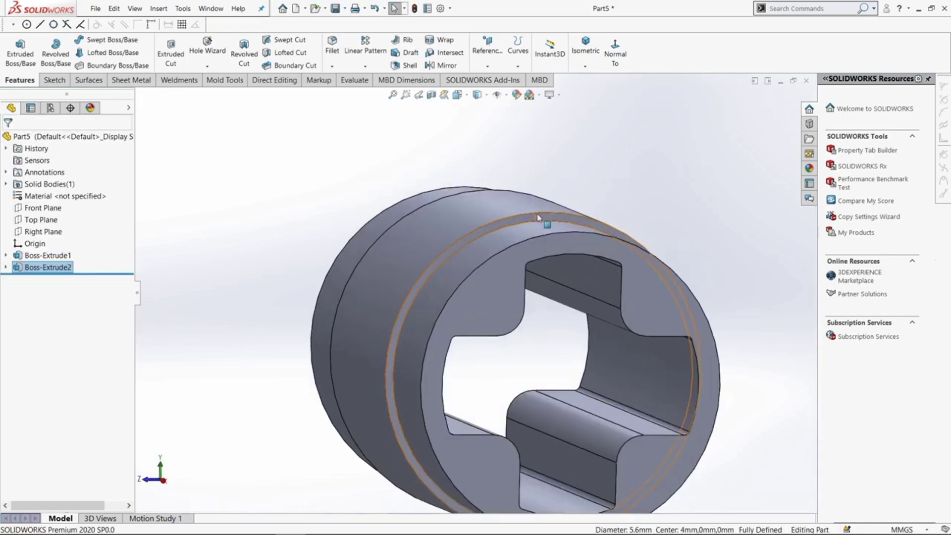
left_click(44, 231)
left_click(91, 219)
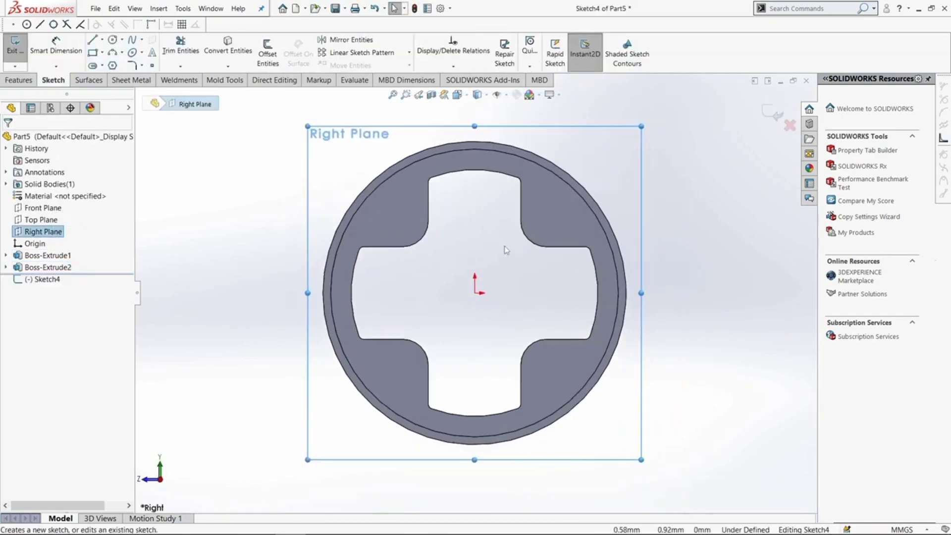
left_click(112, 40)
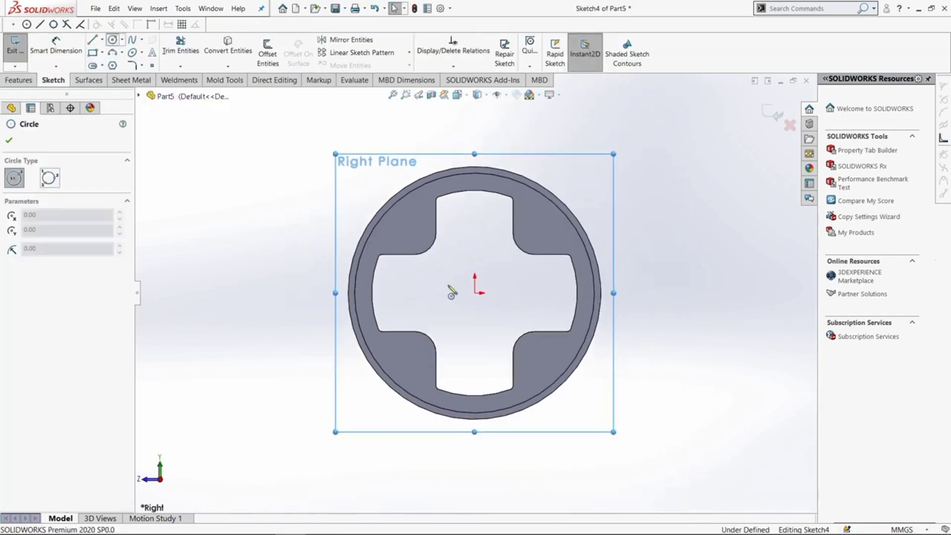
left_click(475, 292)
left_click(595, 382)
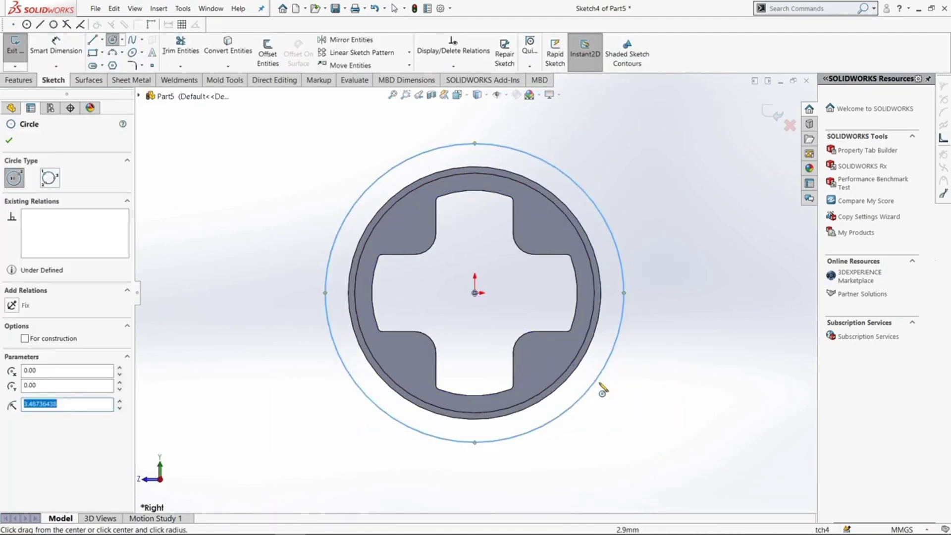
Dimension the new circle's diameter as 10 mm.
key("s")
left_click(631, 394)
left_click(611, 351)
left_click(688, 330)
type("10")
key("Return")
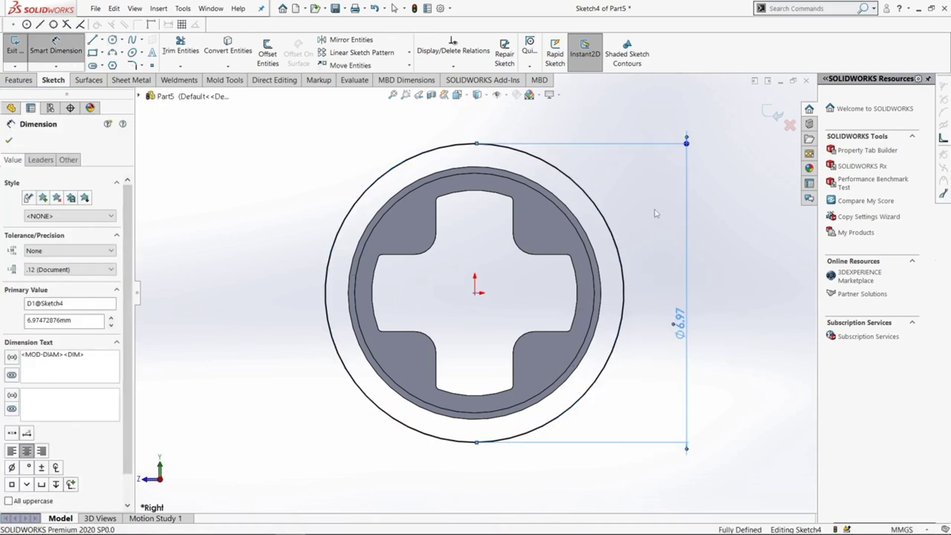
key("Escape")
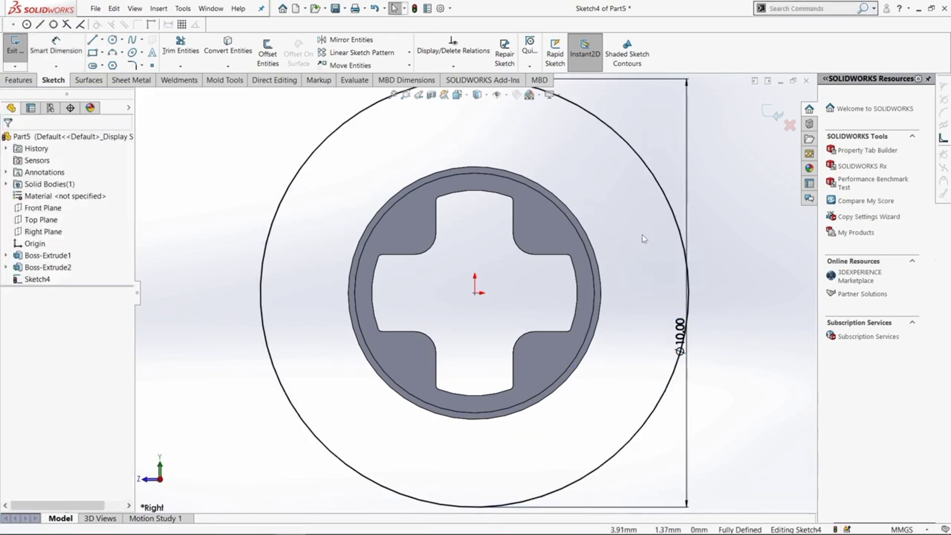
key("f")
left_click_drag(516, 360, 577, 301)
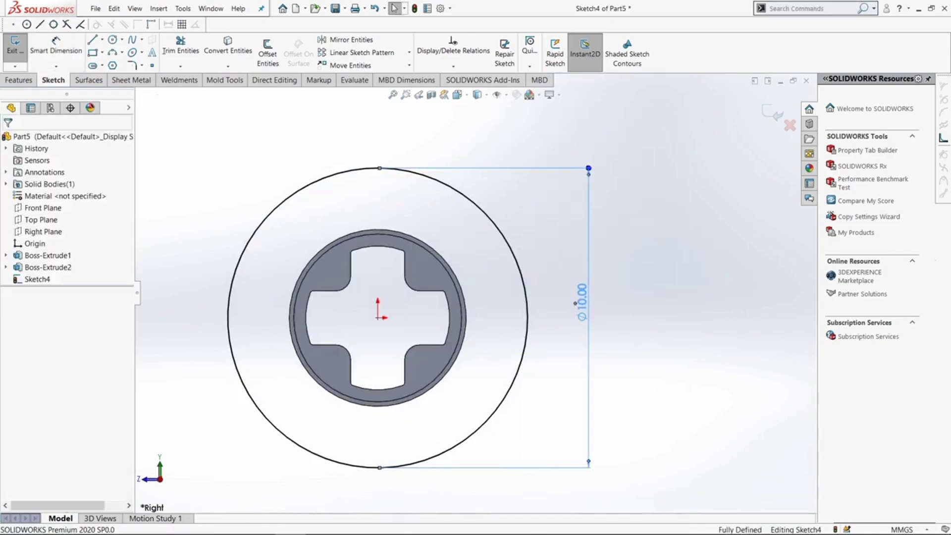
key("Escape")
Draw a vertical construction line from the top of the sleeve's inner circular edge line up to the 10 mm circle.
scroll(385, 238, "down", 1)
key("s")
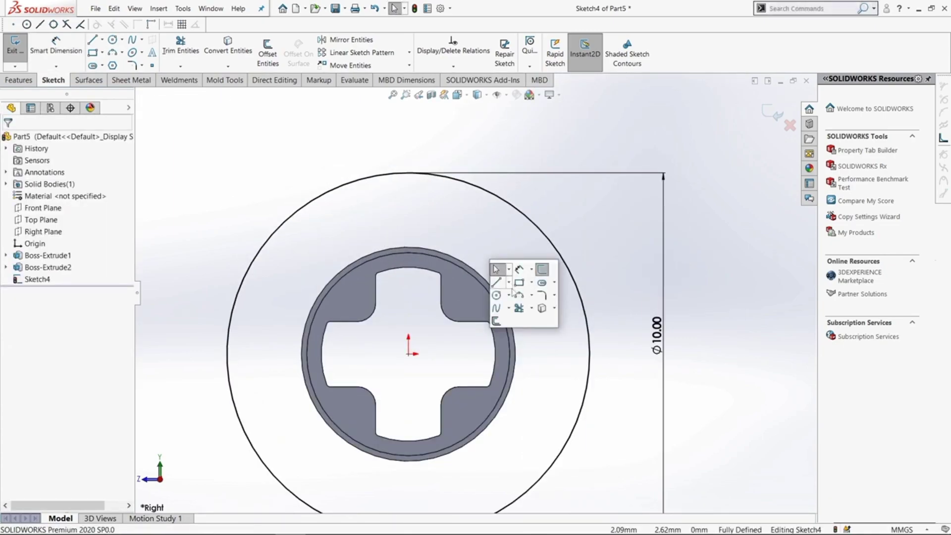
left_click(497, 283)
left_click(408, 252)
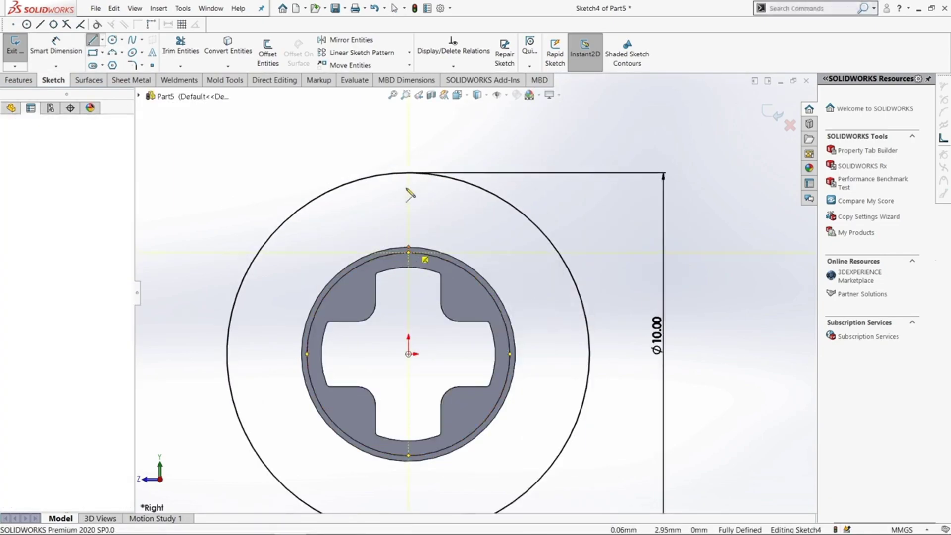
left_click(408, 173)
key("Escape")
Draw a three-point arc, about 2.95 mm in radius, bowing outward beside the centerline between the sleeve edge and the 10 mm circle.
key("s")
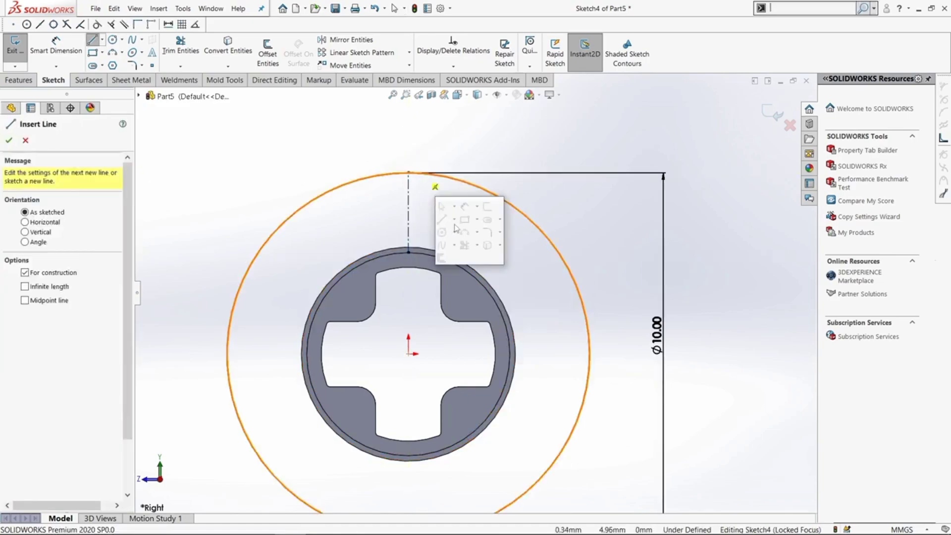
left_click(464, 232)
scroll(389, 249, "down", 3)
left_click(408, 251)
left_click(399, 138)
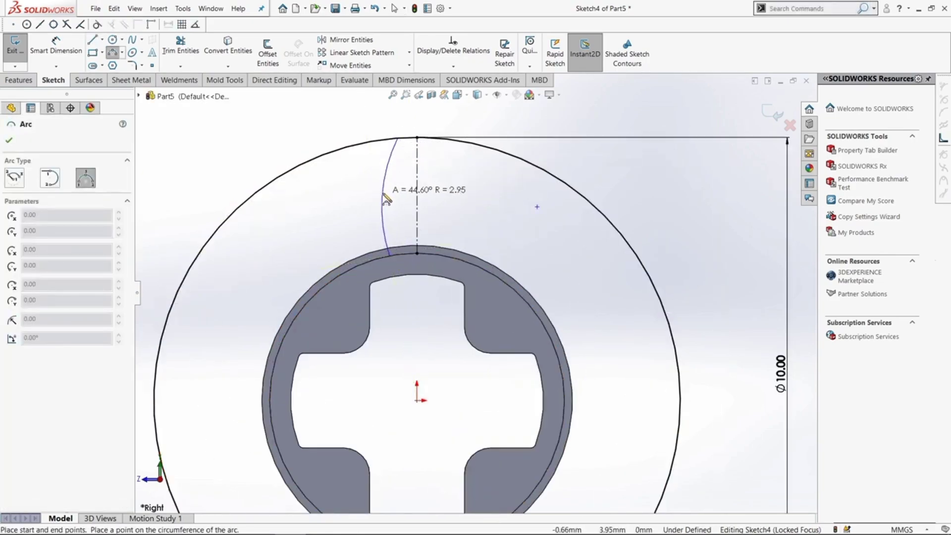
left_click(381, 194)
Dimension the horizontal distance from the arc's upper endpoint to the centerline as 0.20 mm.
key("s")
left_click(506, 229)
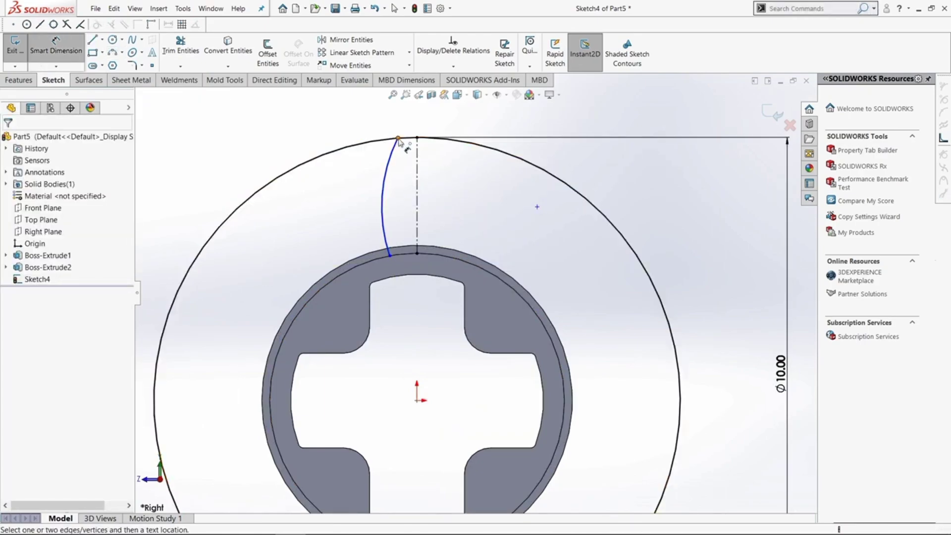
left_click(397, 139)
left_click(418, 151)
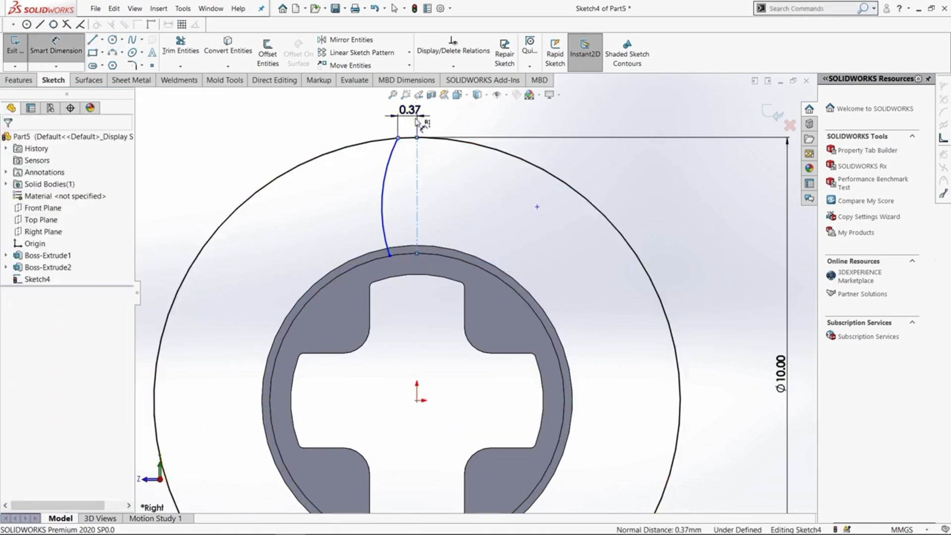
left_click(417, 122)
type("0.1")
key("Return")
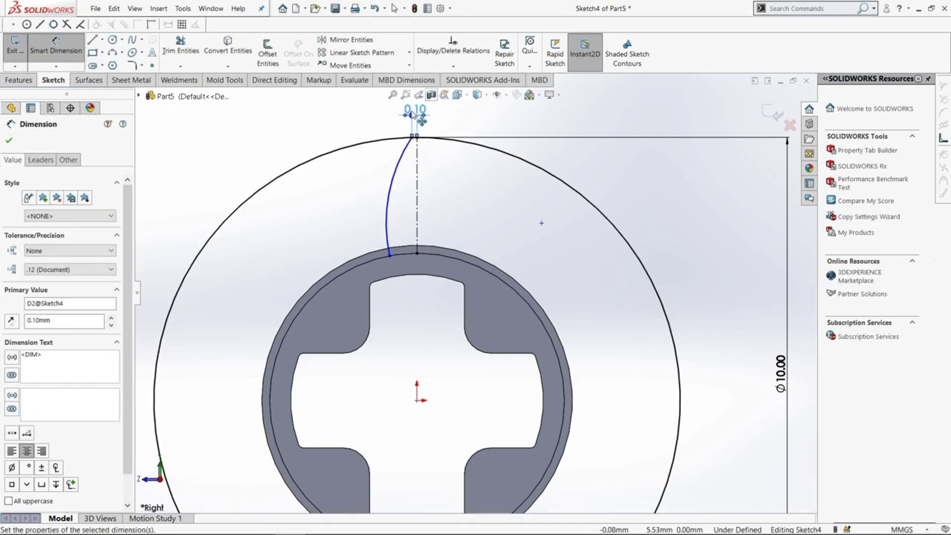
double_click(420, 114)
type("0.1")
key("Return")
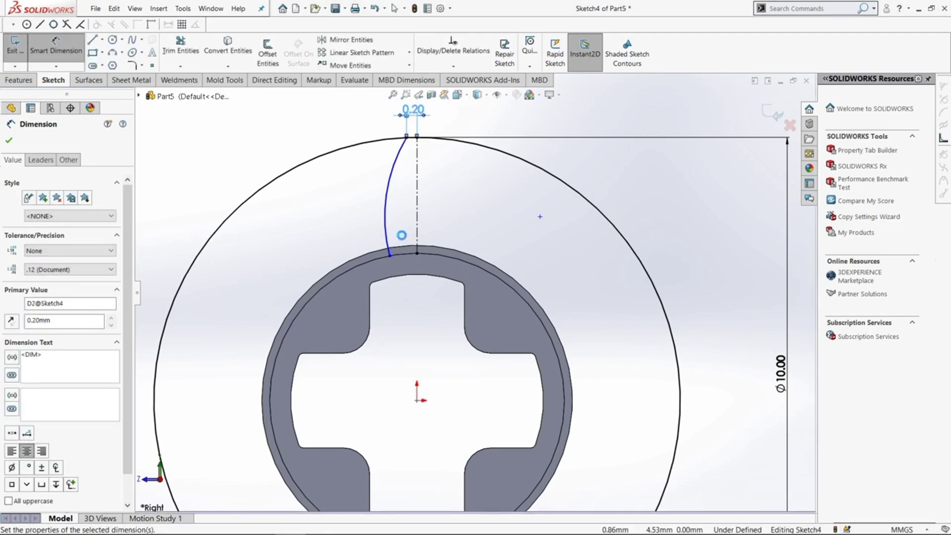
Dimension the horizontal distance from the arc's lower endpoint to the centerline as 0.40 mm.
left_click(416, 255)
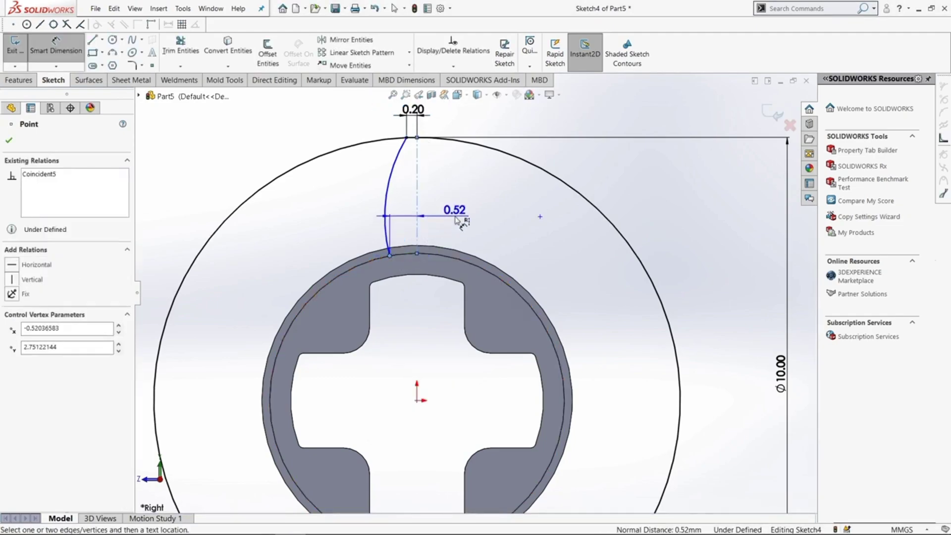
left_click(439, 322)
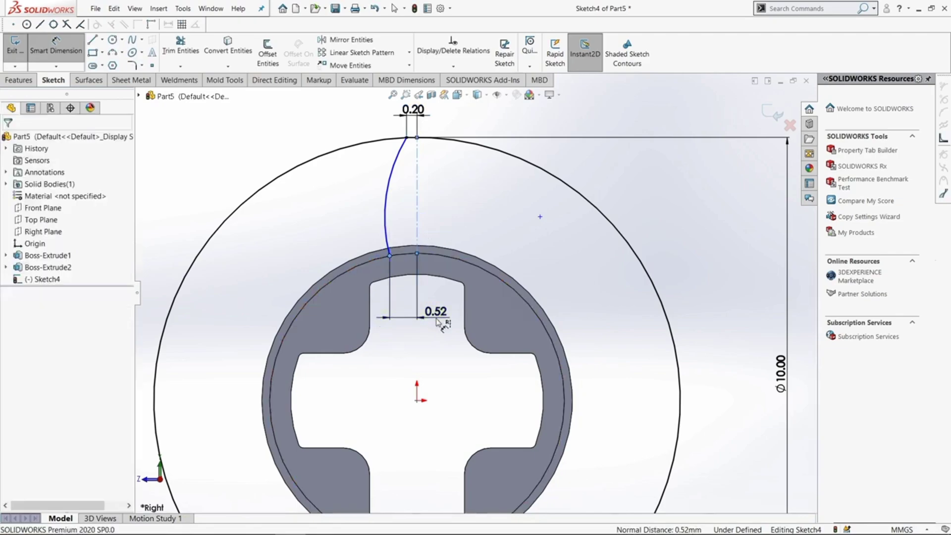
type("0.4")
key("Return")
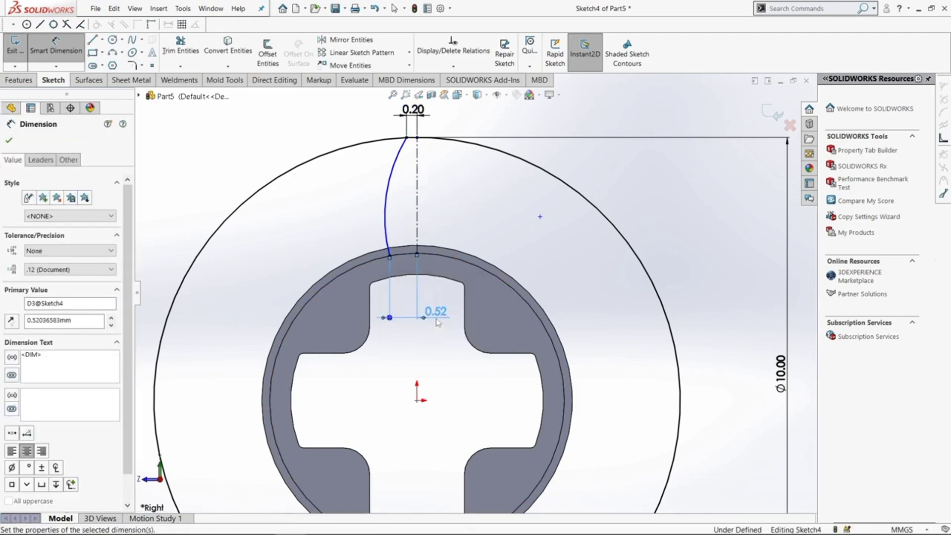
Dimension the arc's radius as 2 mm.
left_click(391, 204)
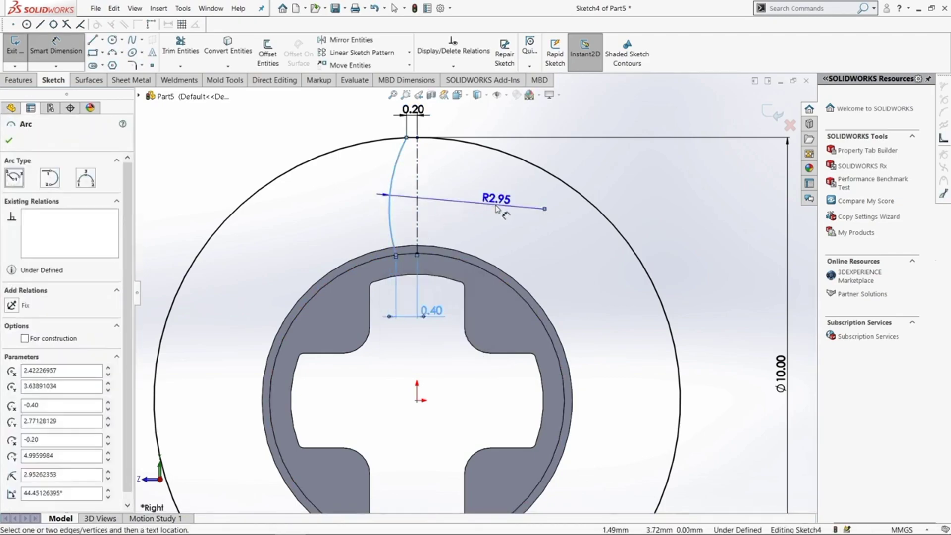
left_click(498, 209)
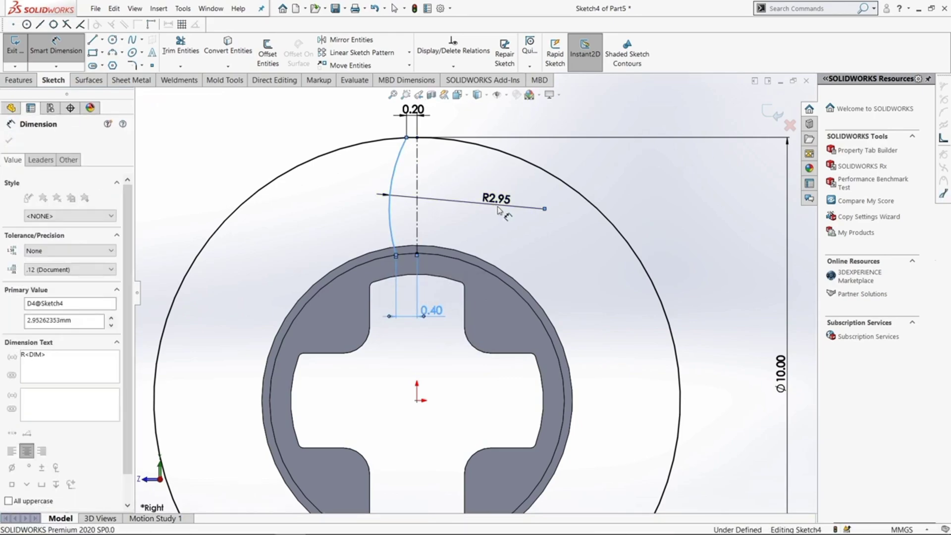
type("2")
key("Return")
key("Escape")
Mirror the 2 mm radius arc about the vertical construction line, keeping the original.
scroll(471, 228, "down", 2)
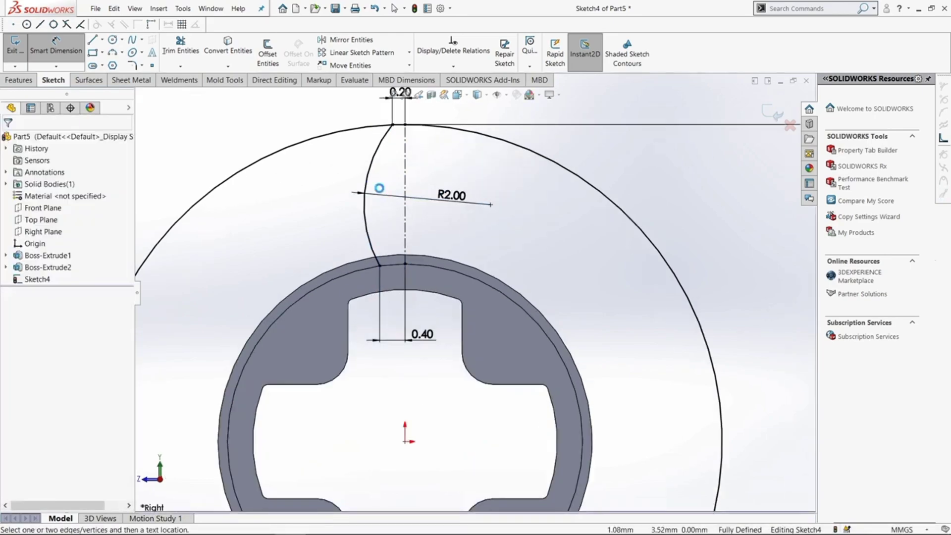
left_click(368, 172)
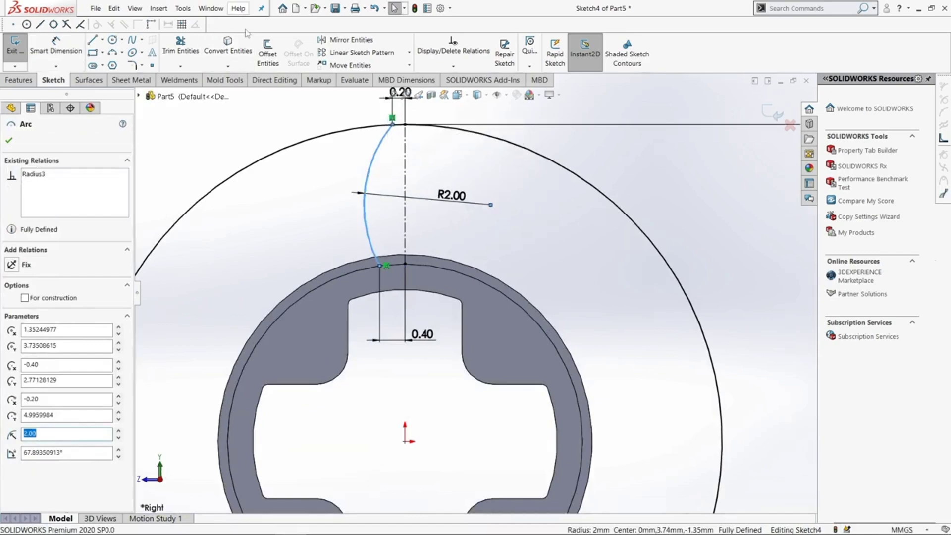
left_click(381, 44)
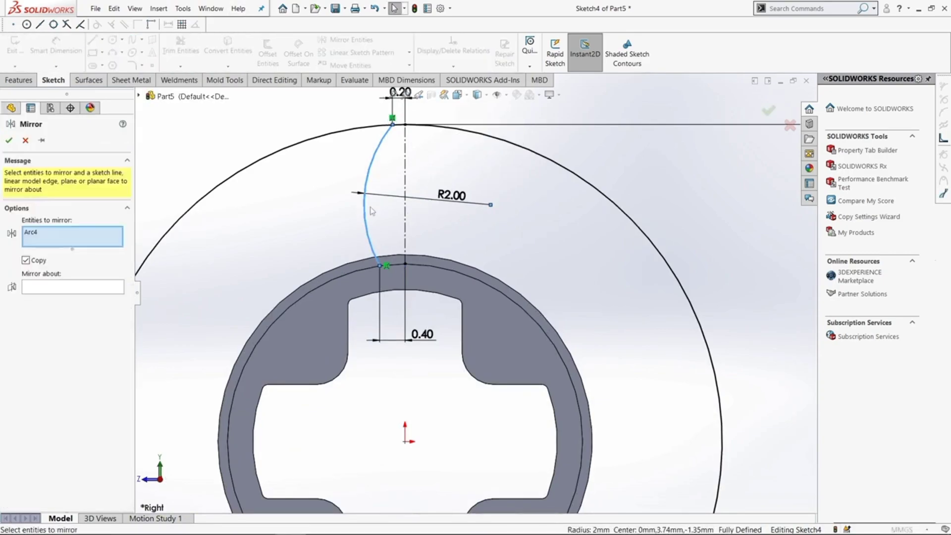
left_click(84, 289)
left_click(405, 224)
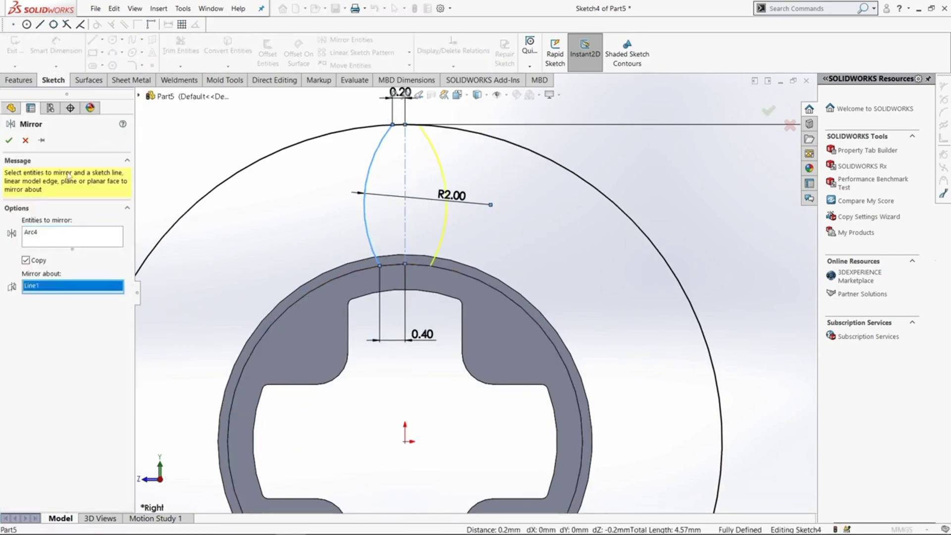
left_click(9, 140)
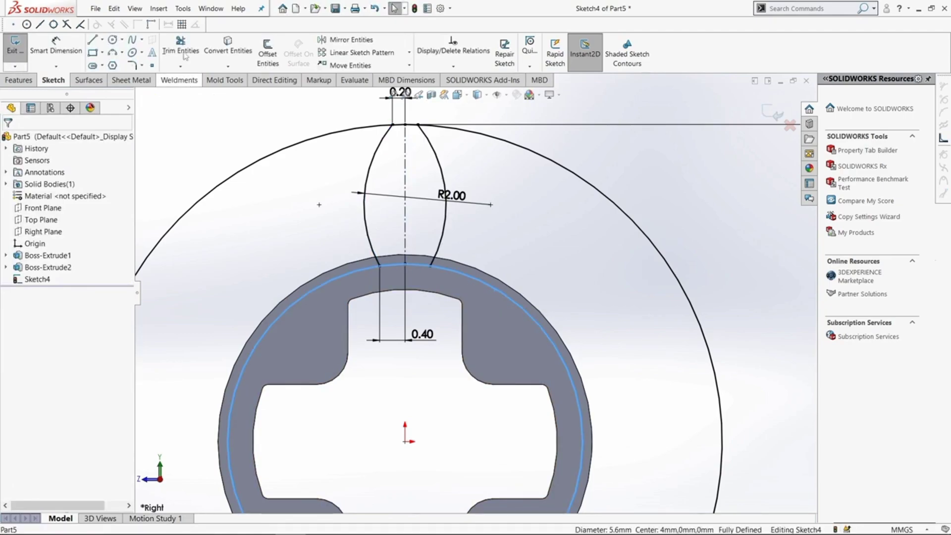
Convert the sleeve's circular edge into the sketch and trim both circles to the short segments between the two arcs.
scroll(497, 265, "up", 2)
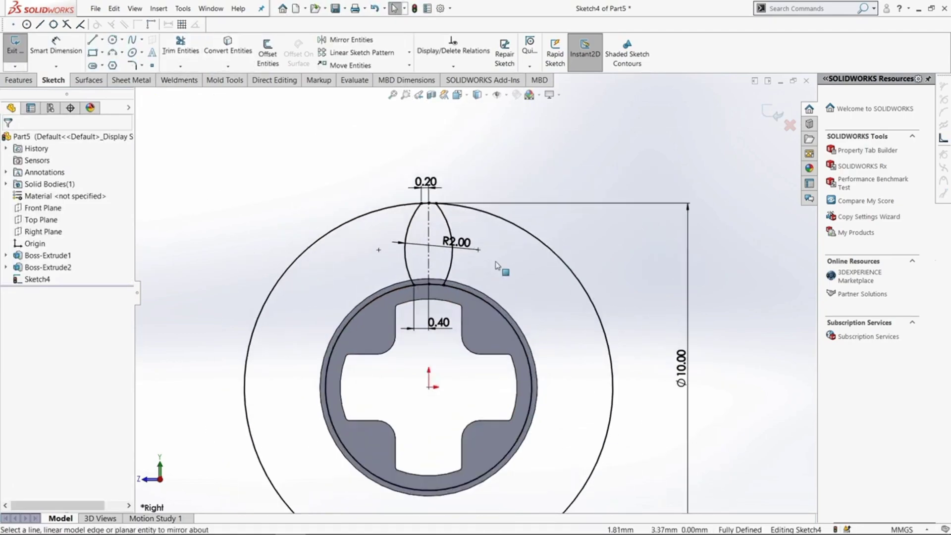
left_click(176, 51)
scroll(506, 254, "down", 1)
scroll(478, 302, "down", 1)
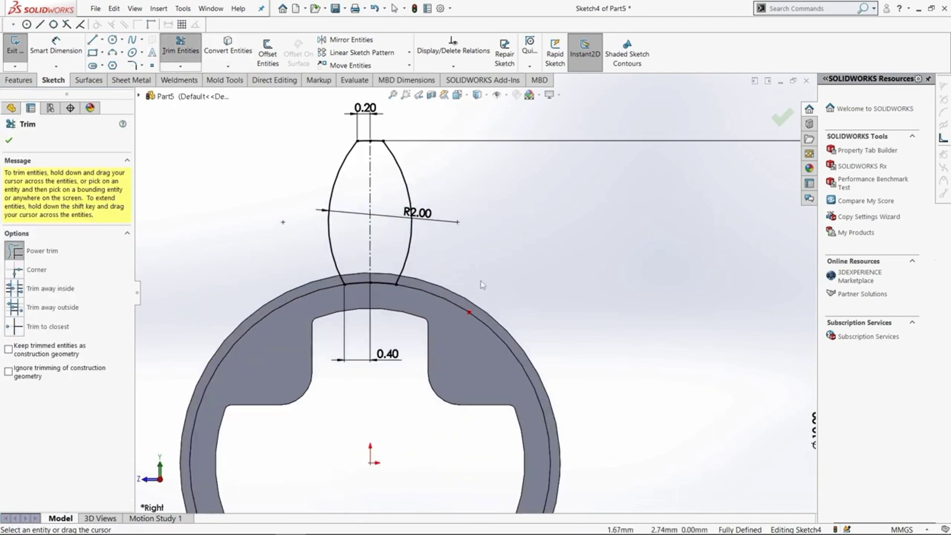
left_click(10, 141)
left_click(409, 52)
left_click(359, 72)
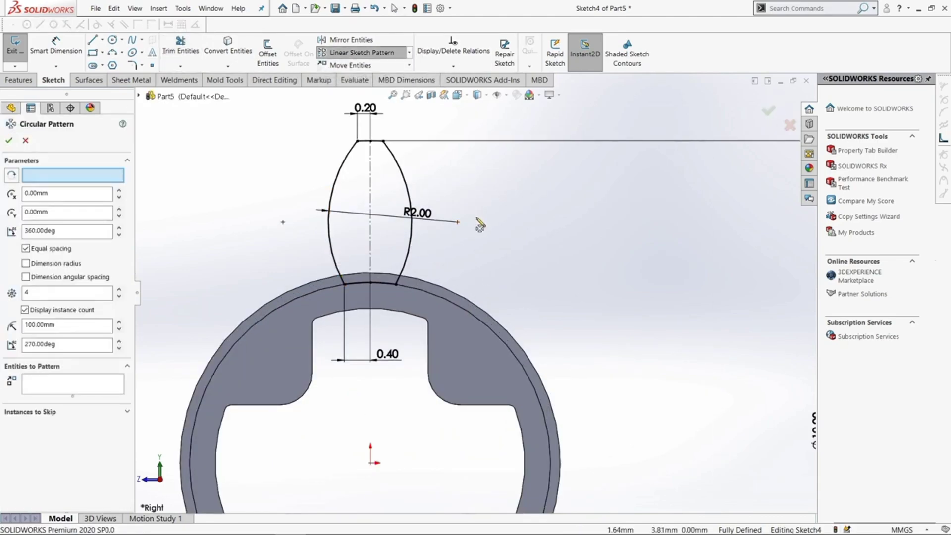
key("Escape")
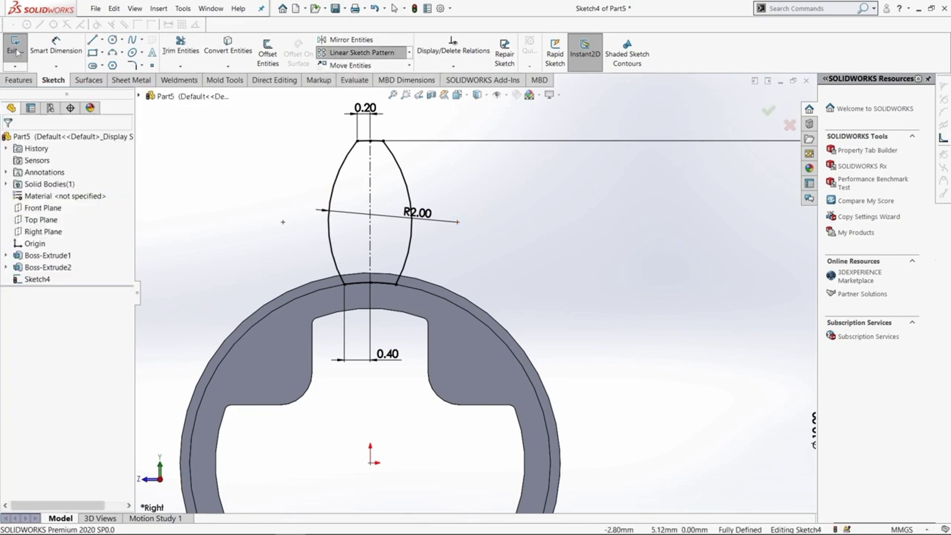
Extrude the closed tooth profile 4 mm using Mid Plane, merged with the sleeve.
scroll(498, 253, "up", 3)
middle_click_drag(499, 253, 559, 292)
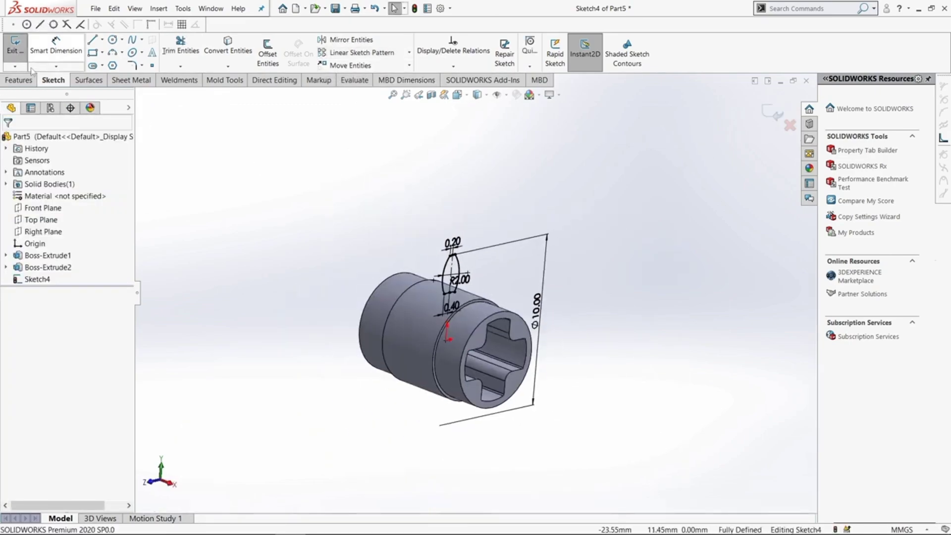
left_click(18, 80)
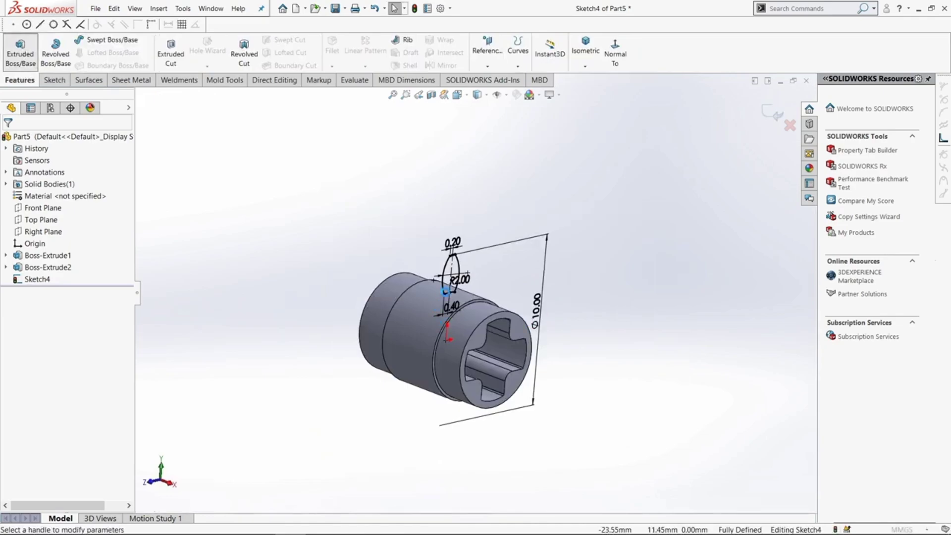
left_click(73, 208)
left_click(47, 269)
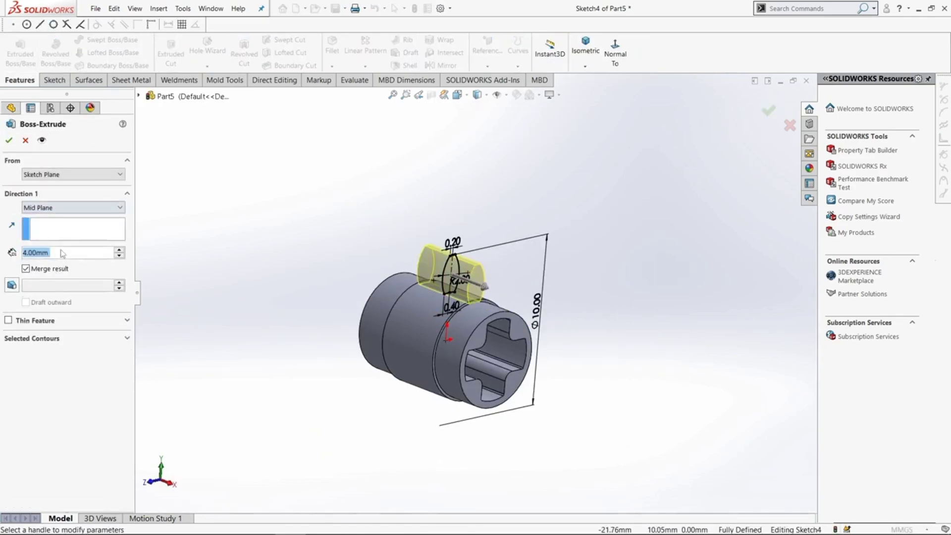
scroll(448, 284, "down", 3)
middle_click_drag(448, 284, 479, 296)
left_click(10, 141)
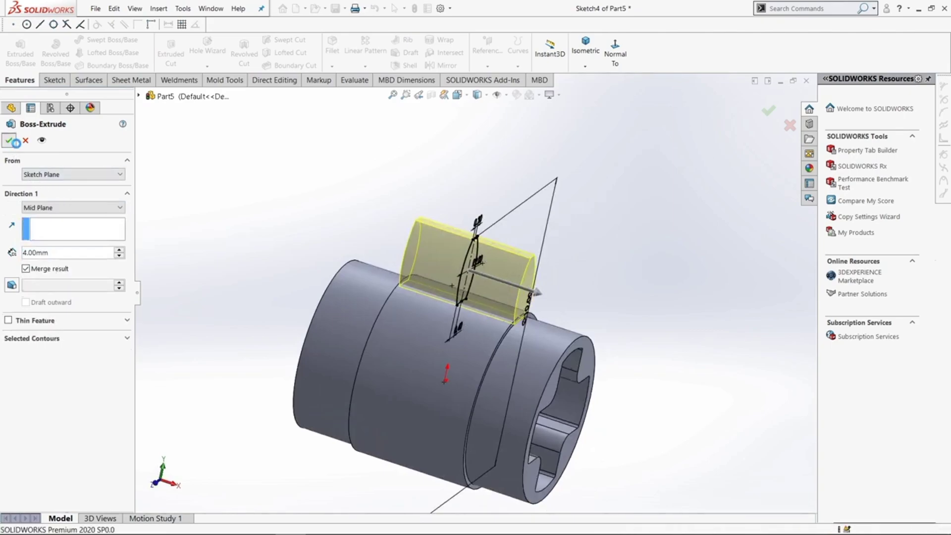
Fillet the two long edges where the tooth meets the sleeve with a 0.2 mm radius.
scroll(445, 287, "up", 2)
scroll(568, 299, "down", 2)
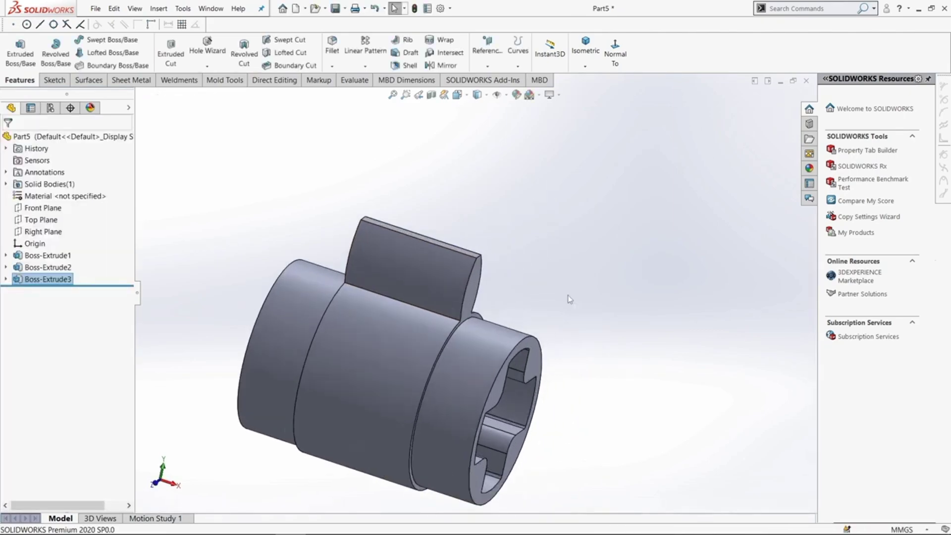
middle_click_drag(568, 299, 526, 295)
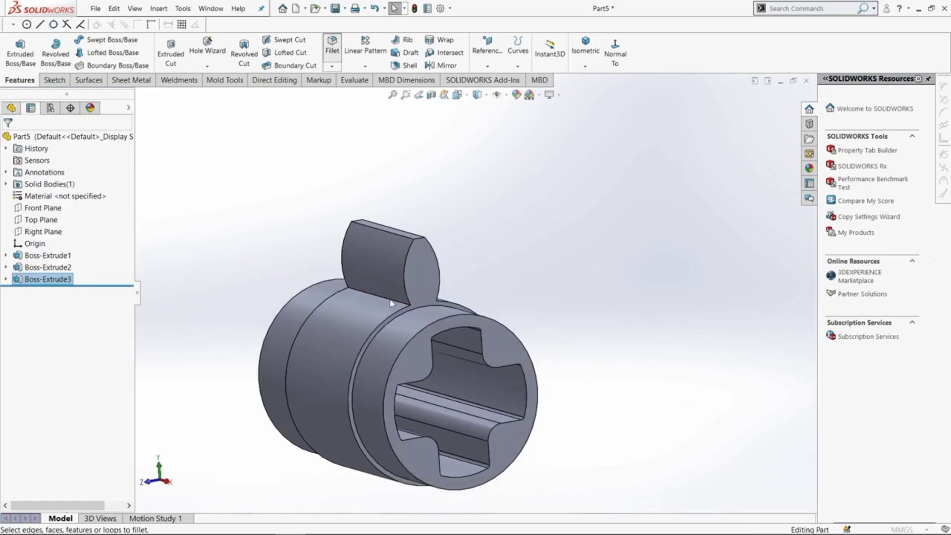
scroll(389, 304, "down", 1)
left_click(368, 285)
middle_click_drag(367, 284, 533, 237)
scroll(456, 291, "down", 2)
left_click(455, 287)
scroll(458, 287, "up", 3)
scroll(533, 236, "up", 2)
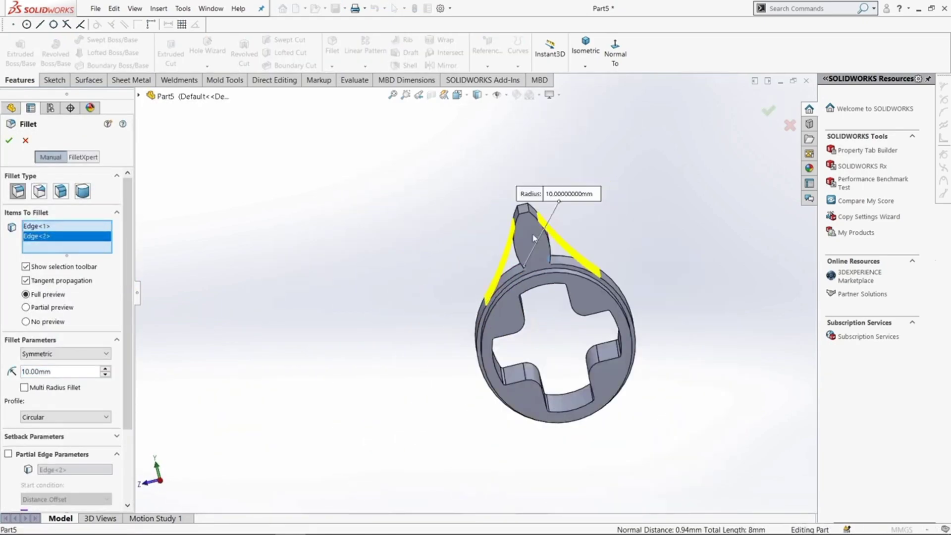
scroll(536, 213, "down", 2)
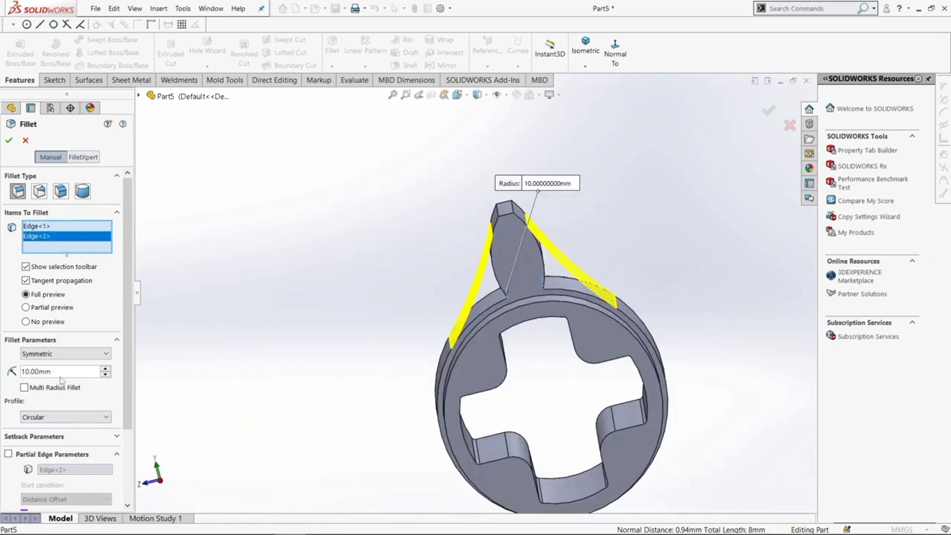
type("0.2")
key("Return")
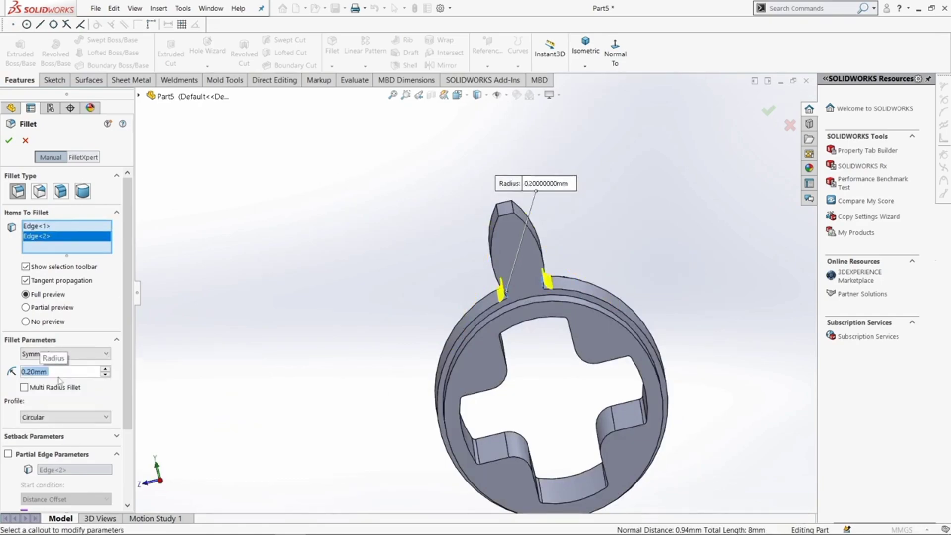
left_click(9, 140)
Apply a plain white background scene and view the filleted tooth from several angles.
middle_click_drag(589, 310, 661, 308)
left_click(538, 96)
left_click(555, 198)
scroll(528, 280, "up", 3)
scroll(438, 287, "down", 4)
middle_click_drag(383, 270, 453, 236)
scroll(455, 238, "up", 4)
mouse_move(697, 289)
middle_mouse_down()
mouse_move(653, 386)
mouse_move(698, 301)
middle_mouse_up()
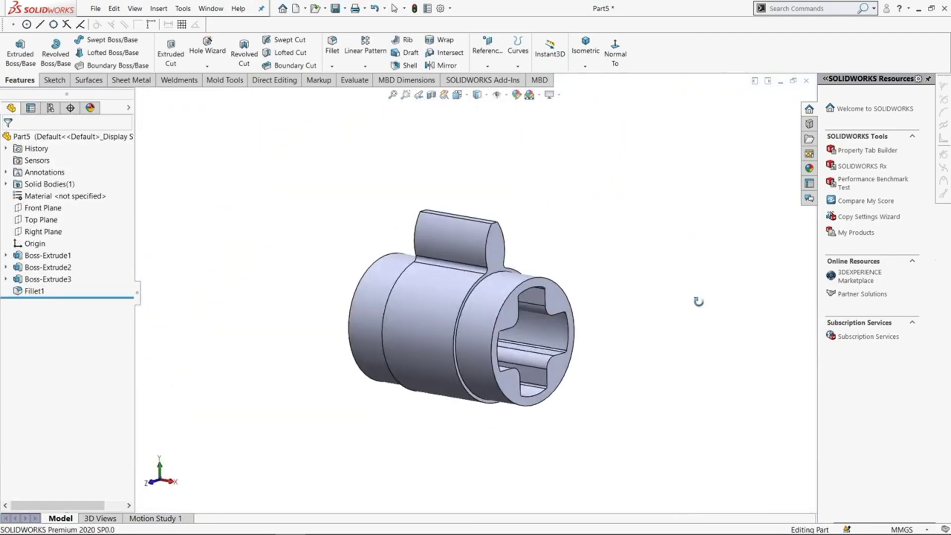
Circular-pattern the tooth extrusion and its root fillet about the sleeve's circular edge, 8 equally spaced instances over 360 degrees.
scroll(549, 255, "down", 3)
left_click(384, 80)
left_click(25, 80)
left_click(367, 66)
left_click(375, 90)
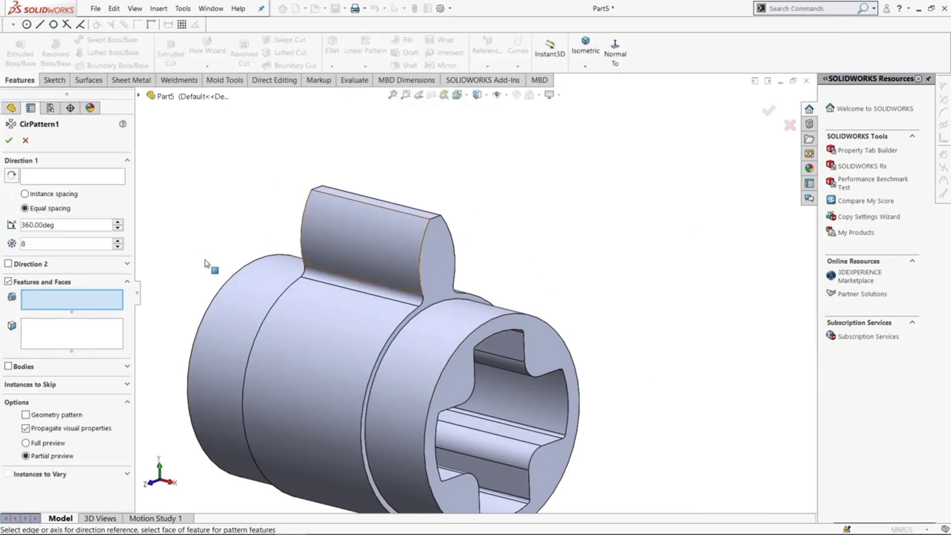
left_click(64, 176)
left_click(463, 344)
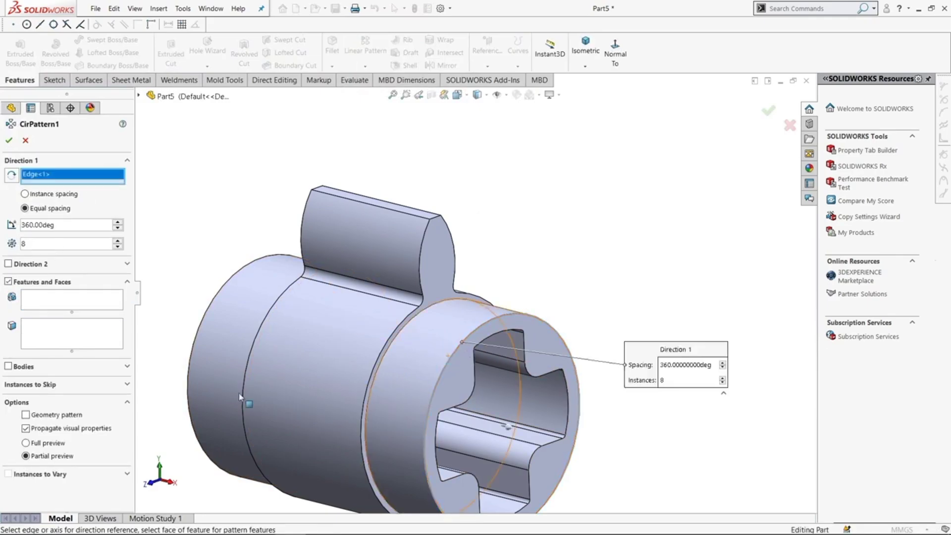
left_click(54, 306)
left_click(353, 261)
left_click(361, 285)
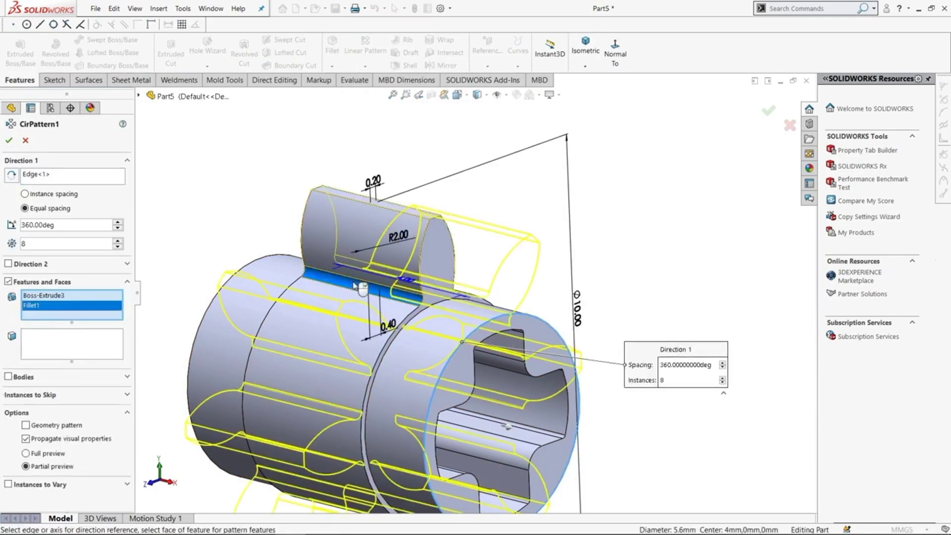
left_click(9, 141)
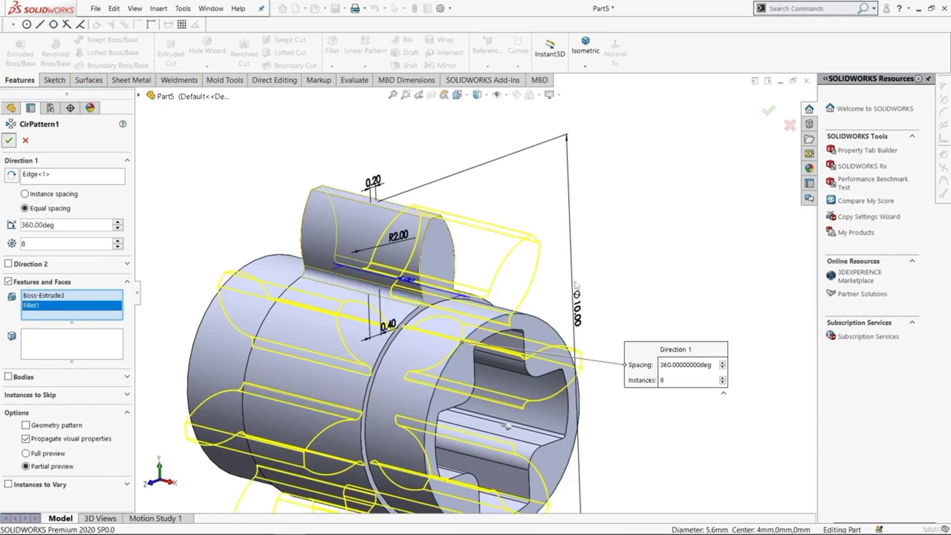
Start a sketch on the sleeve's end face and draw a circle of about 1.85 mm radius centred on the origin.
mouse_move(458, 328)
middle_mouse_down()
mouse_move(418, 344)
mouse_move(453, 328)
middle_mouse_up()
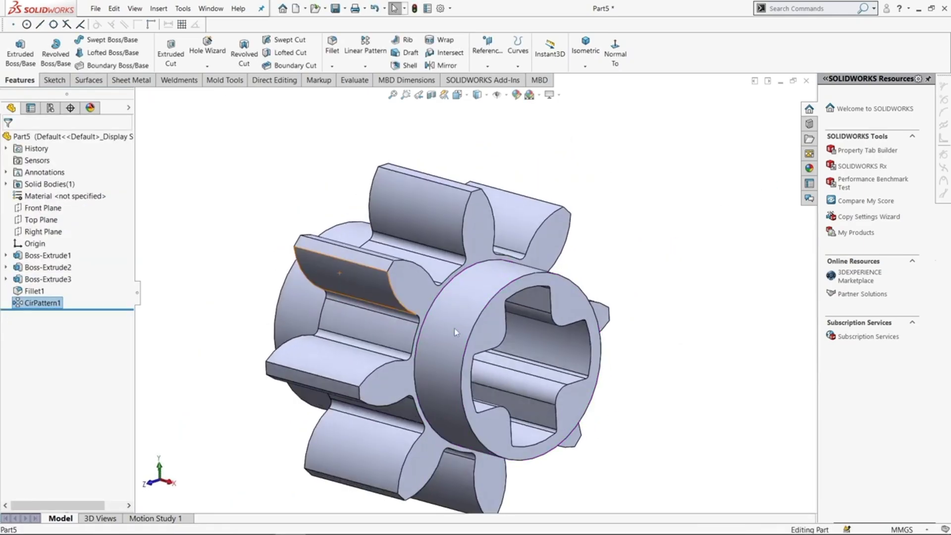
middle_click_drag(641, 291, 514, 289)
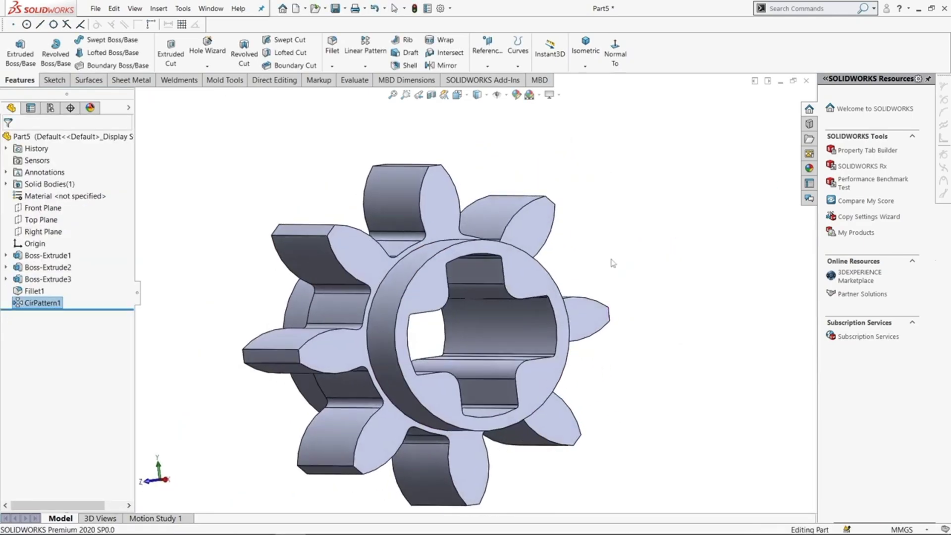
right_click(536, 273)
left_click(565, 266)
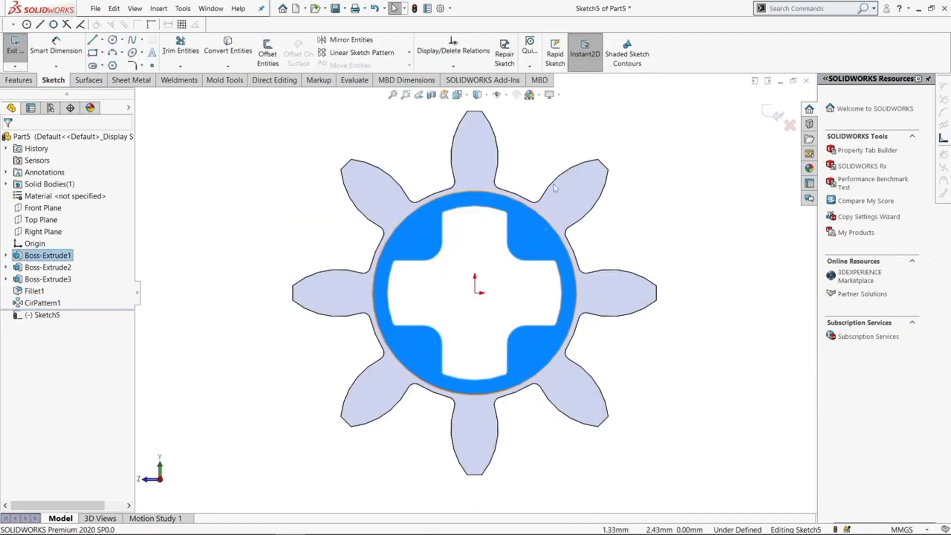
left_click(648, 175)
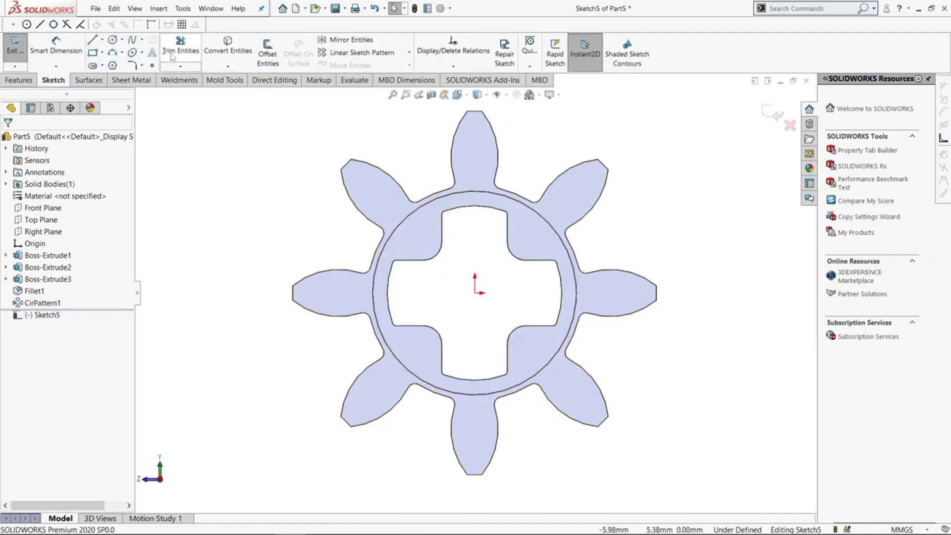
left_click(112, 40)
left_click(475, 293)
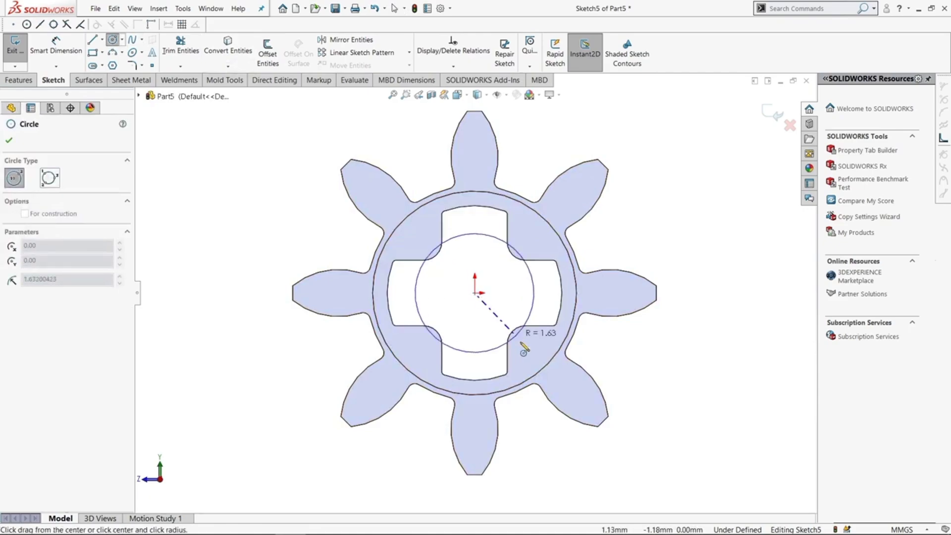
left_click(539, 312)
key("Escape")
Make the circle coradial with the outer arc edge of the cross-shaped opening.
left_click(543, 303)
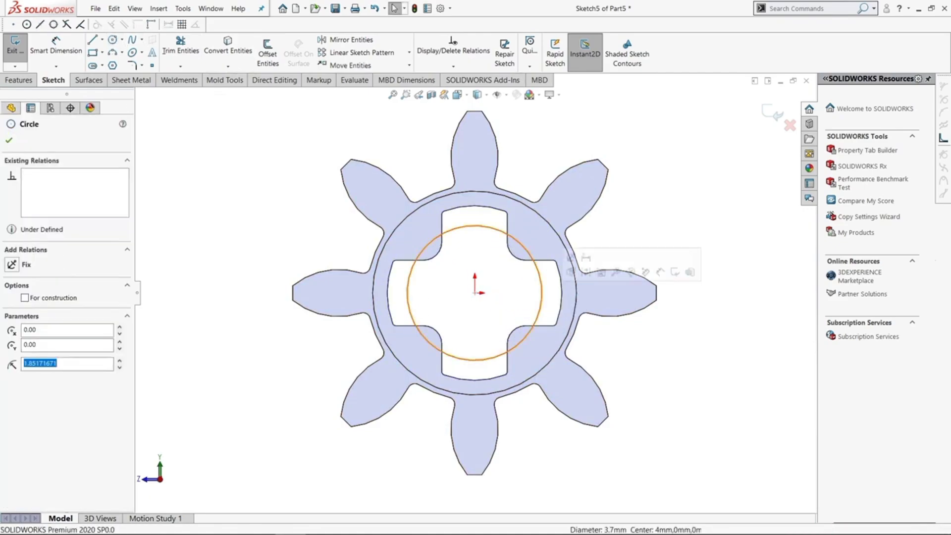
left_click(561, 304, "ctrl")
left_click(15, 317)
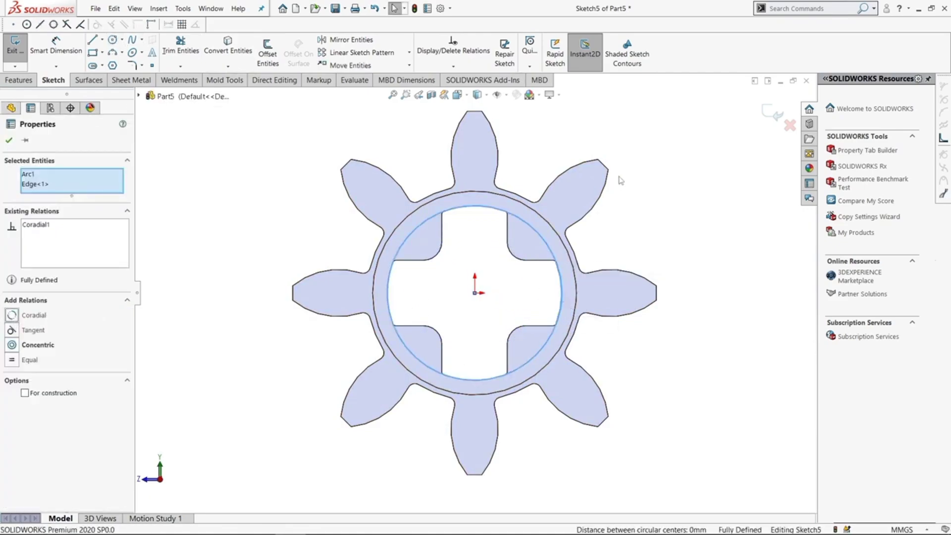
left_click(629, 187)
Cut the circle 0.20 mm deep into the sleeve's end with a blind Extruded Cut.
scroll(623, 222, "down", 2)
middle_click_drag(624, 222, 659, 231)
left_click(19, 80)
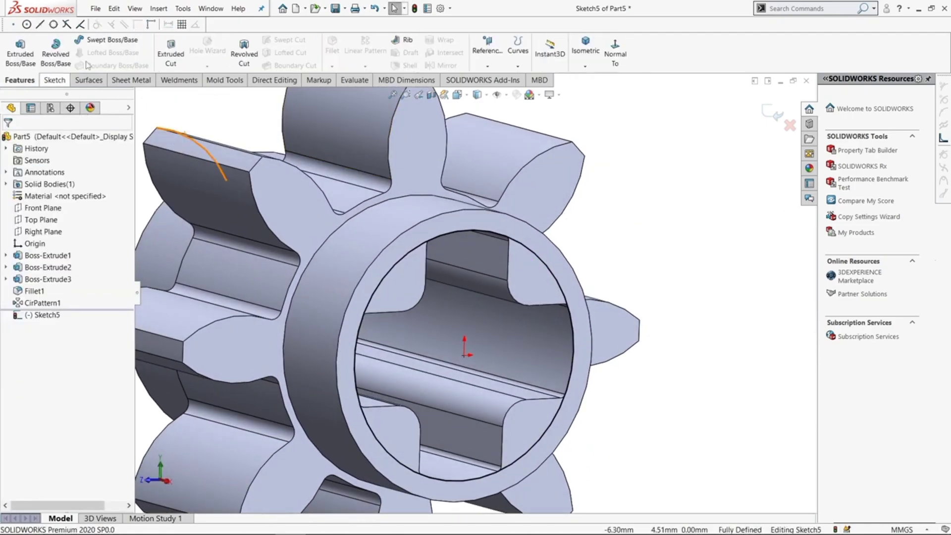
left_click(183, 49)
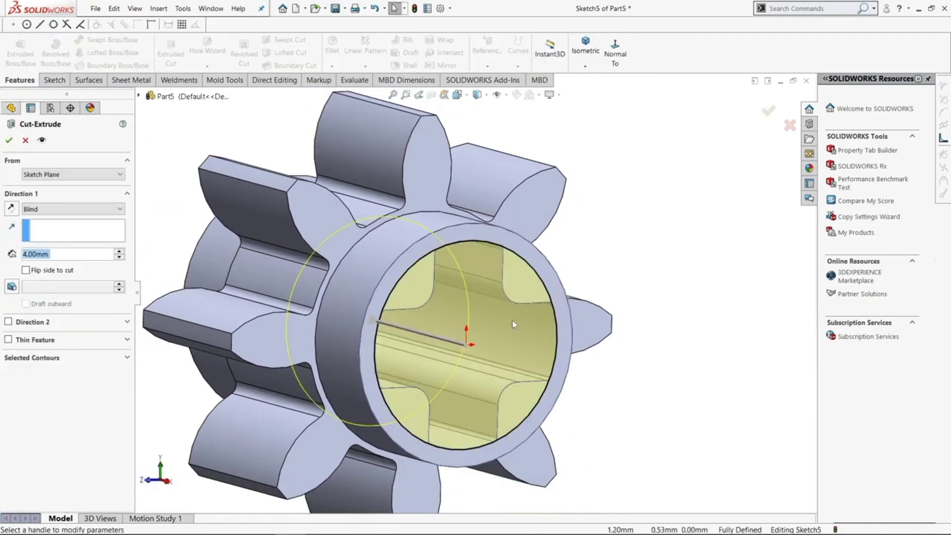
type("0.10")
key("Return")
scroll(224, 312, "down", 3)
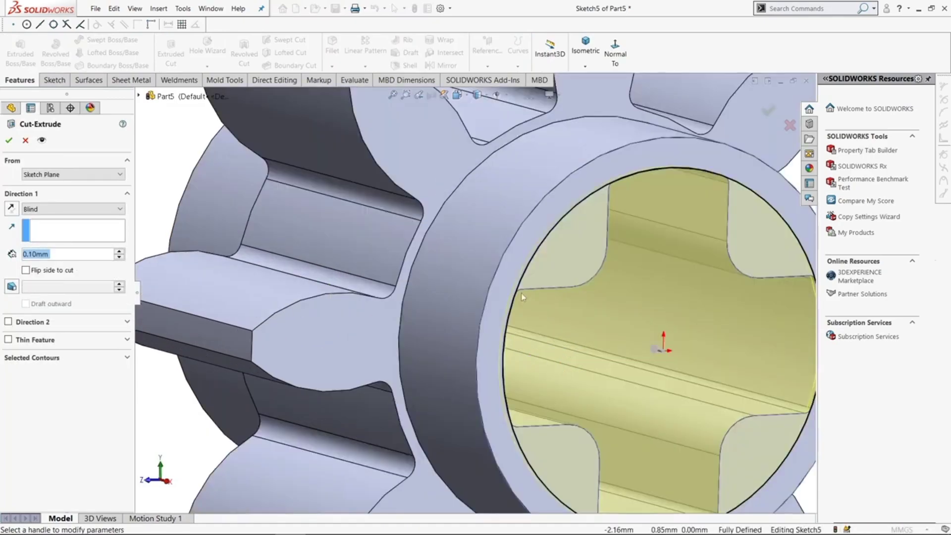
type(".20")
key("Return")
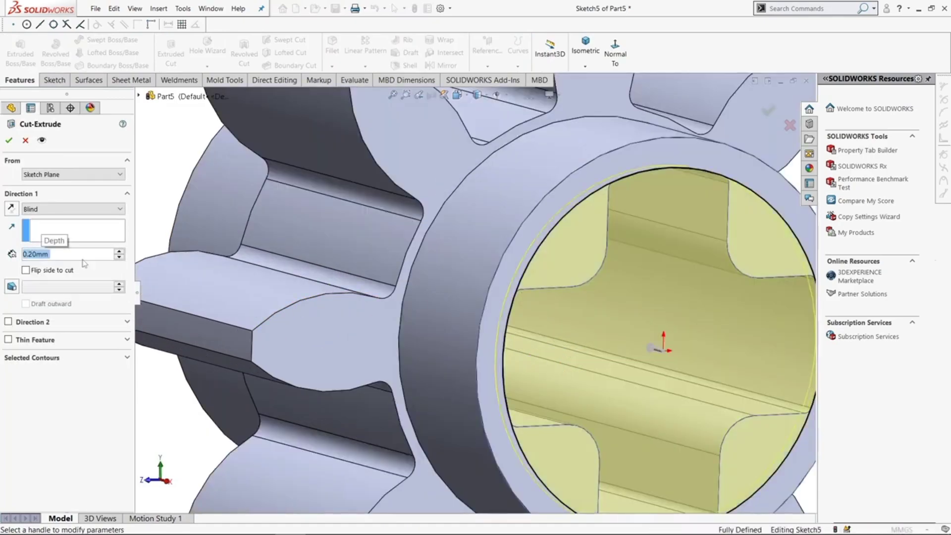
scroll(624, 316, "up", 3)
scroll(624, 316, "down", 2)
middle_click_drag(565, 296, 553, 285)
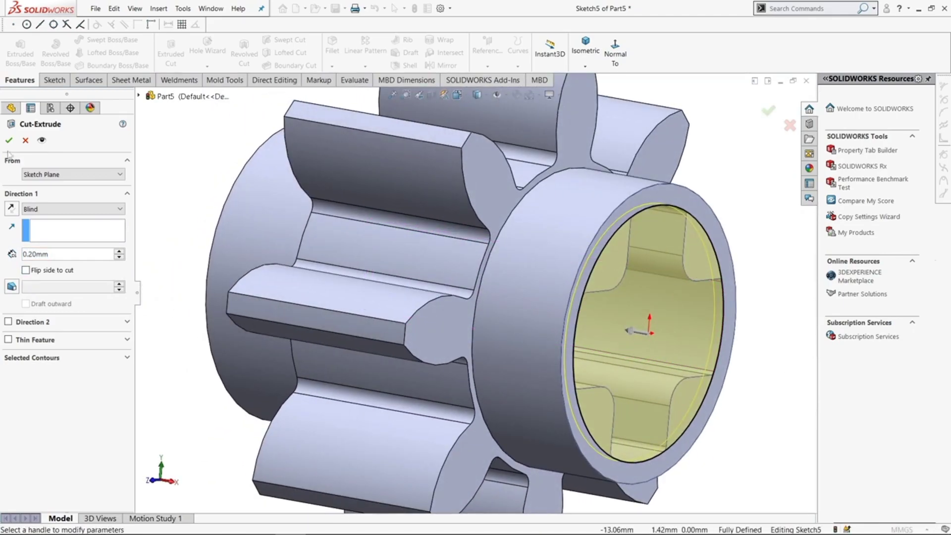
key("Return")
Mirror the shallow circular cut about the Right Plane to the sleeve's opposite end.
scroll(650, 282, "up", 3)
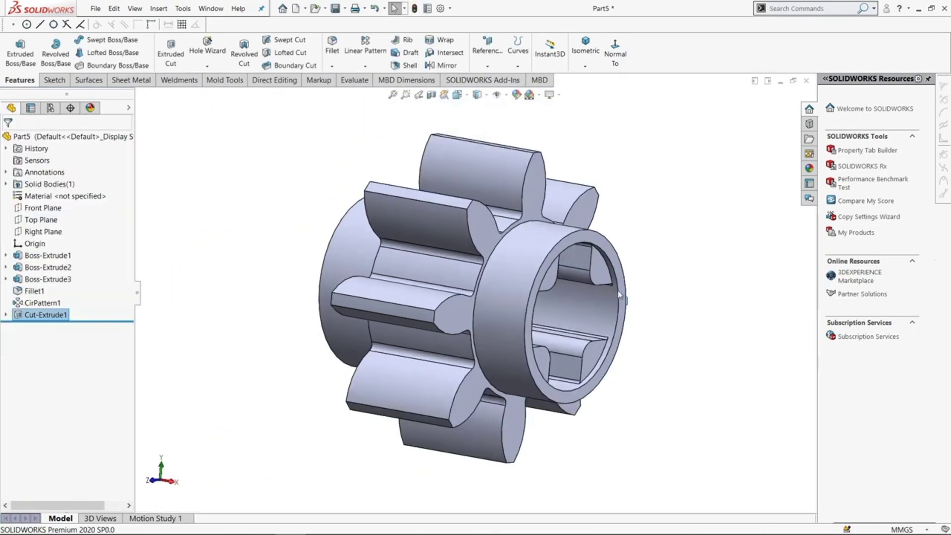
scroll(622, 296, "down", 1)
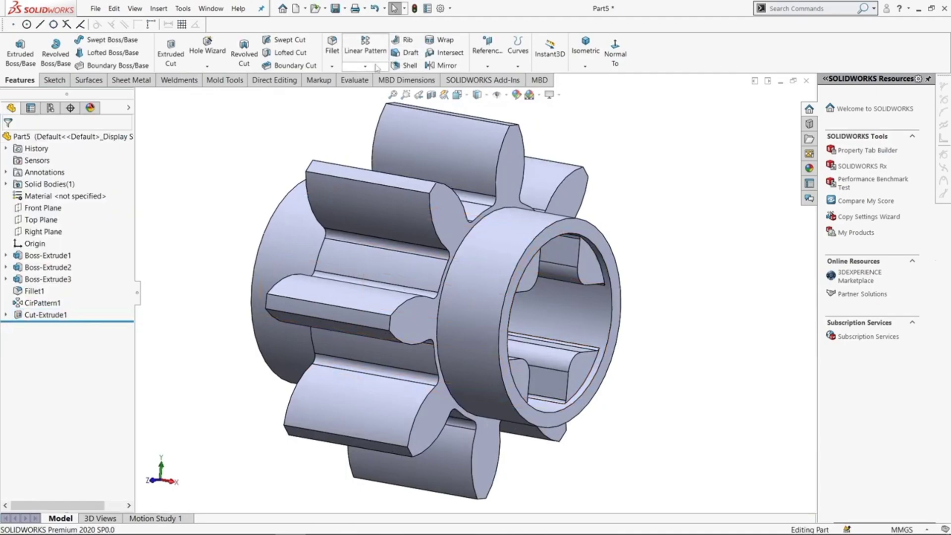
left_click(139, 95)
left_click(187, 191)
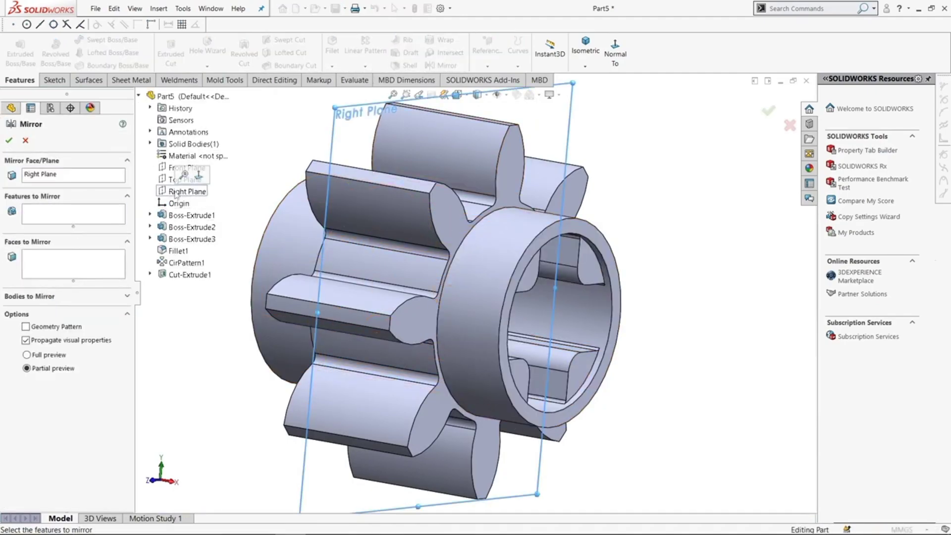
left_click(190, 275)
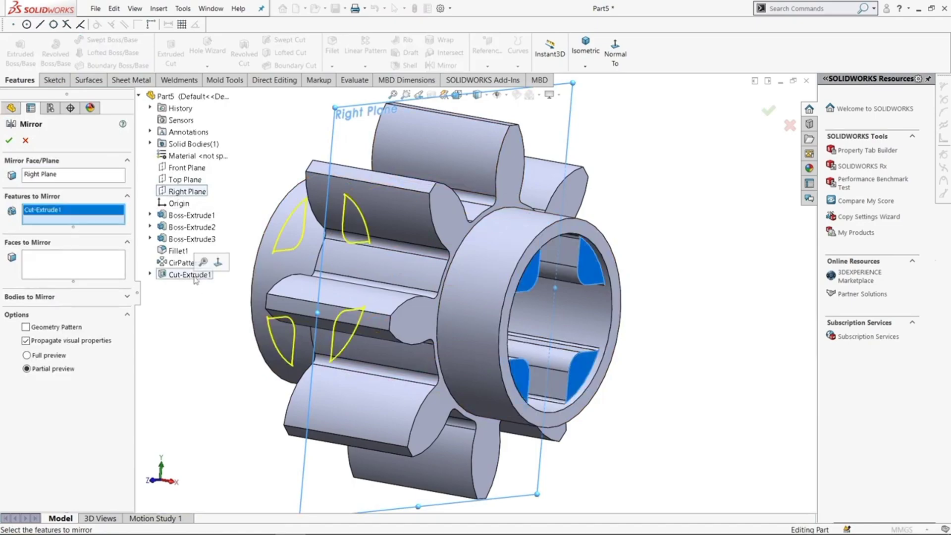
left_click(9, 142)
Start a 0.20 mm Fillet, try the recessed end face of one inner lobe, and clear that selection.
middle_click_drag(396, 243, 207, 190)
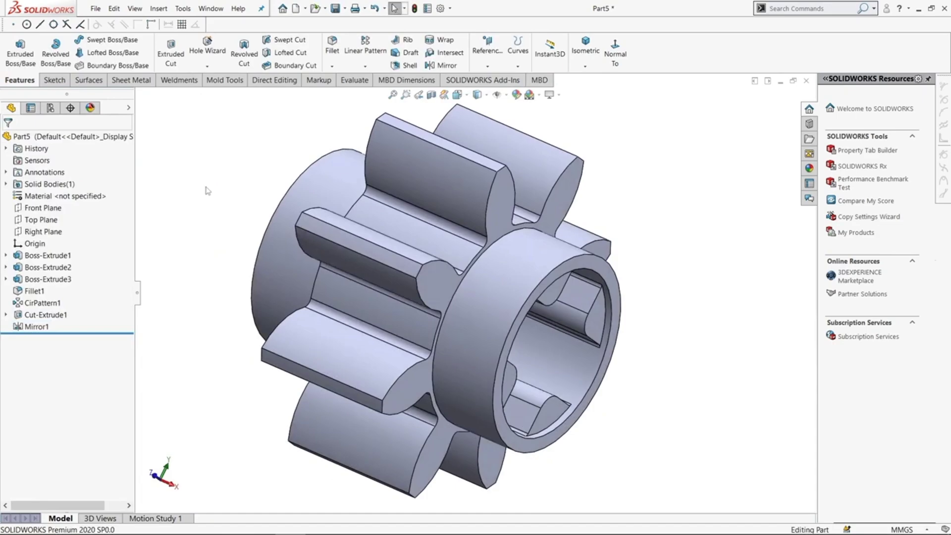
scroll(297, 250, "down", 2)
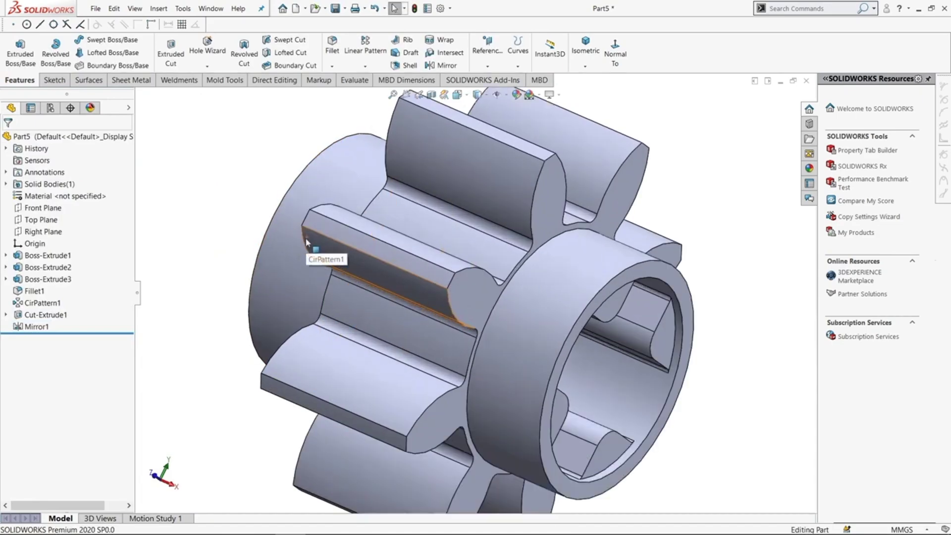
left_click(335, 52)
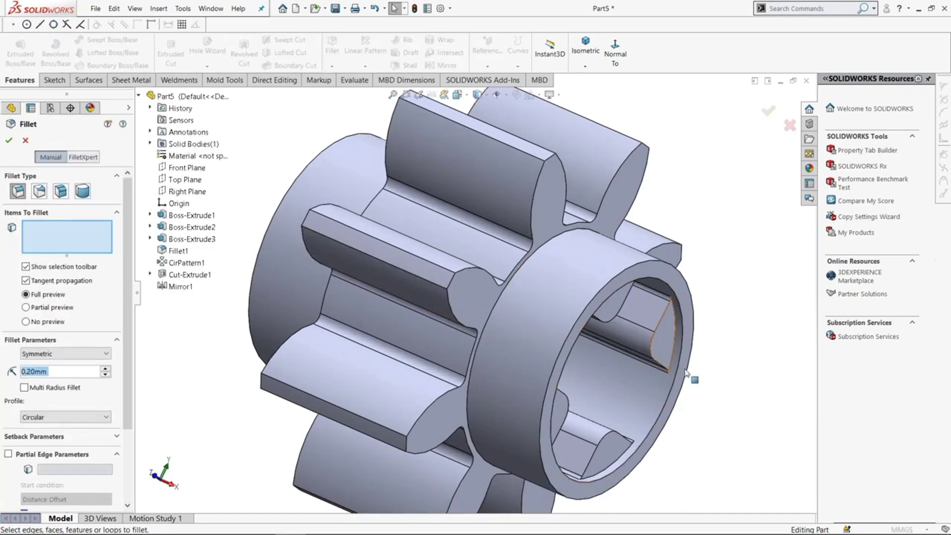
left_click(662, 337)
middle_click_drag(684, 381, 639, 303)
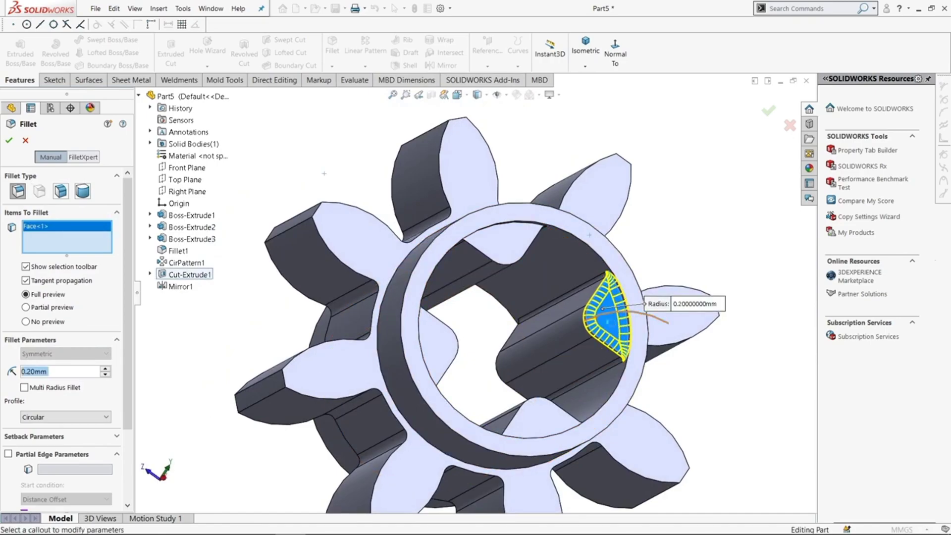
left_click(614, 322)
scroll(622, 333, "up", 1)
right_click(82, 241)
left_click(94, 245)
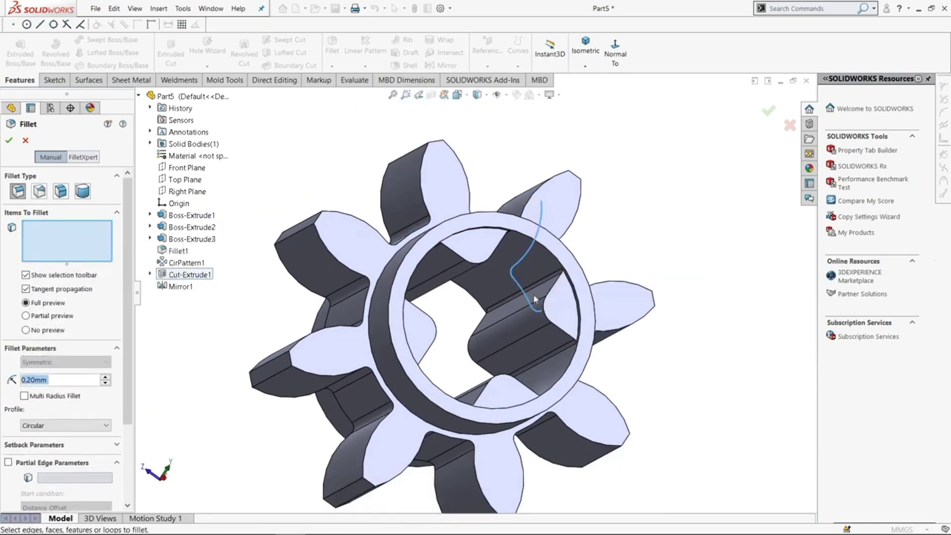
Select the recessed profile edges of all four inner lobes at one end of the sleeve for the 0.20 mm fillet.
scroll(544, 309, "down", 4)
left_click(473, 257)
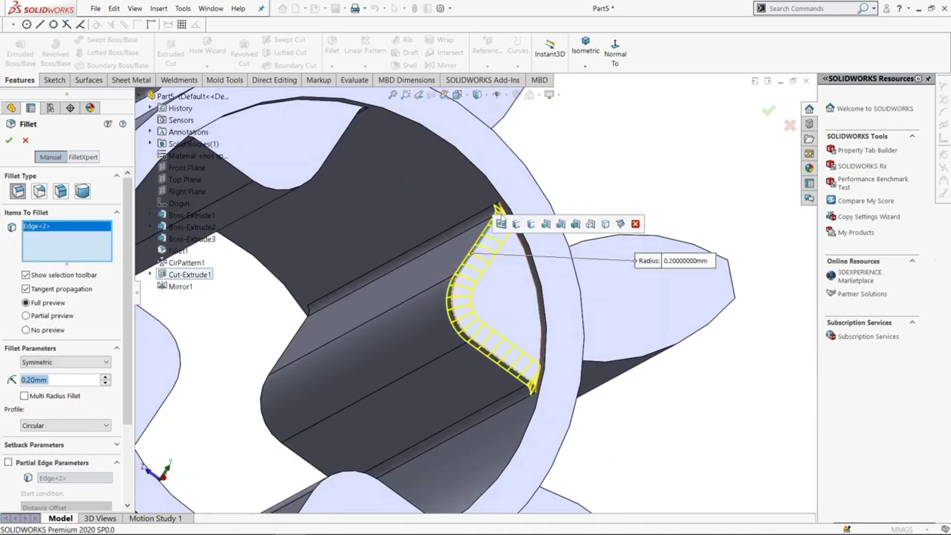
scroll(396, 297, "up", 3)
scroll(355, 326, "down", 3)
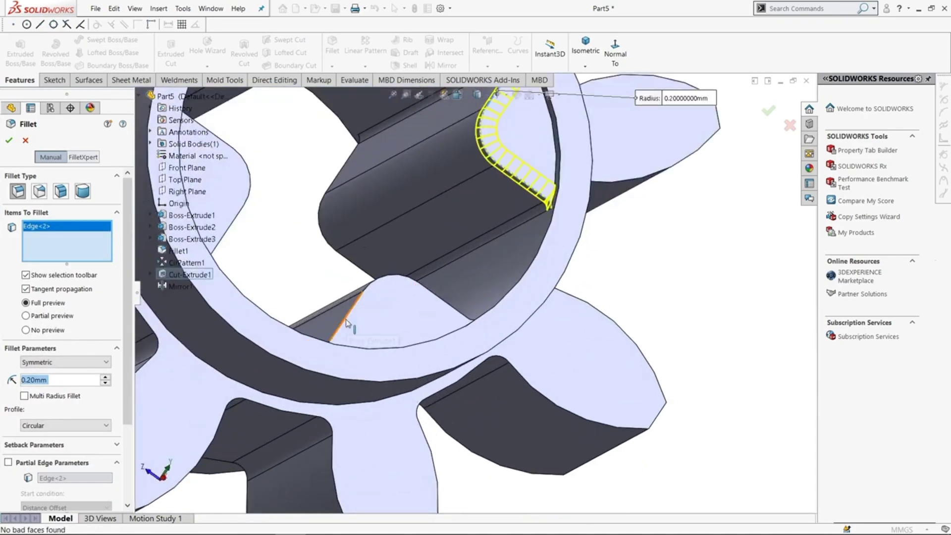
left_click(346, 318)
left_click(230, 225)
scroll(388, 165, "up", 3)
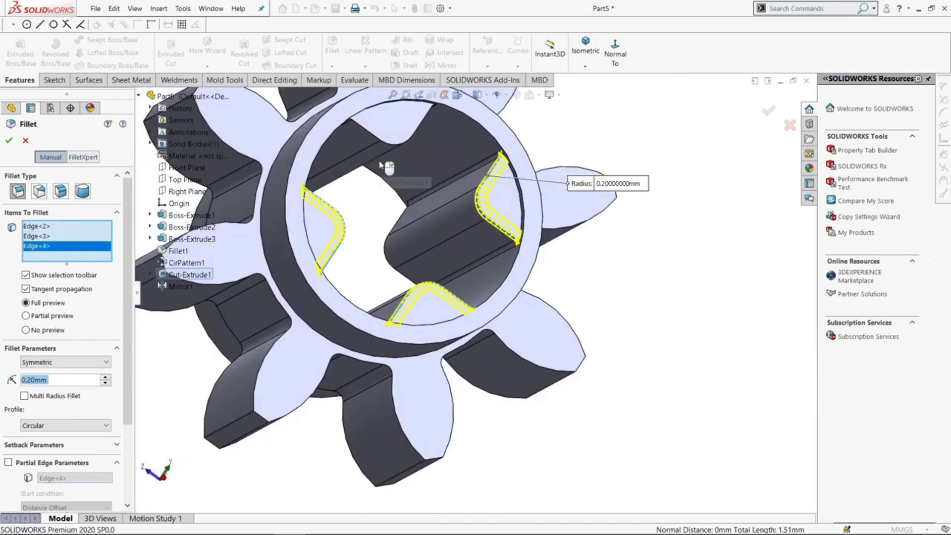
scroll(387, 154, "down", 5)
left_click(391, 146)
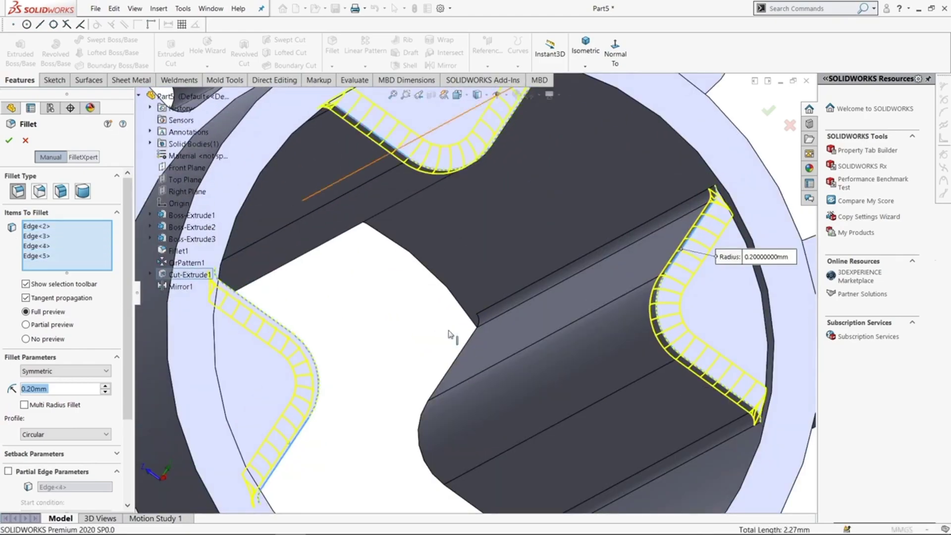
Add the four matching inner lobe edges at the sleeve's opposite end and apply the 0.20 mm fillet.
scroll(405, 361, "up", 5)
scroll(379, 294, "down", 3)
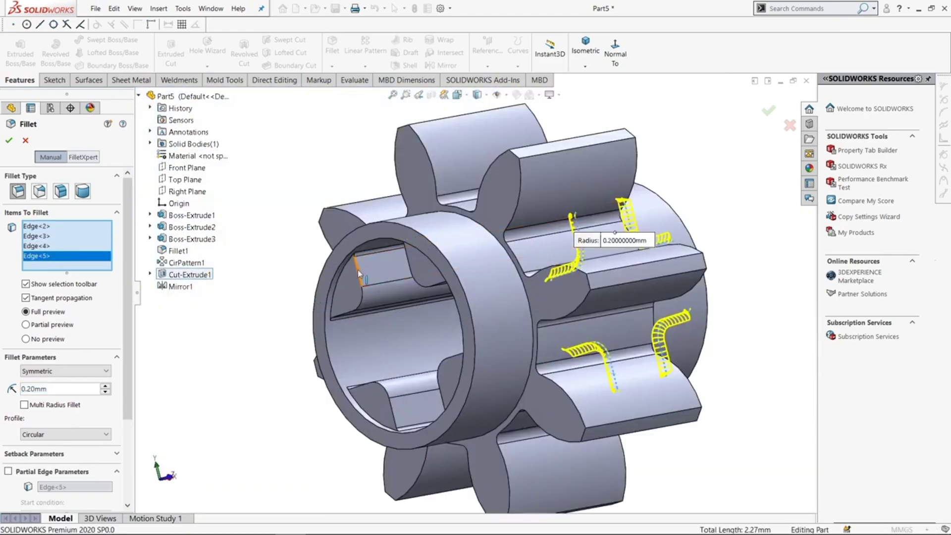
left_click(389, 285)
scroll(451, 275, "down", 5)
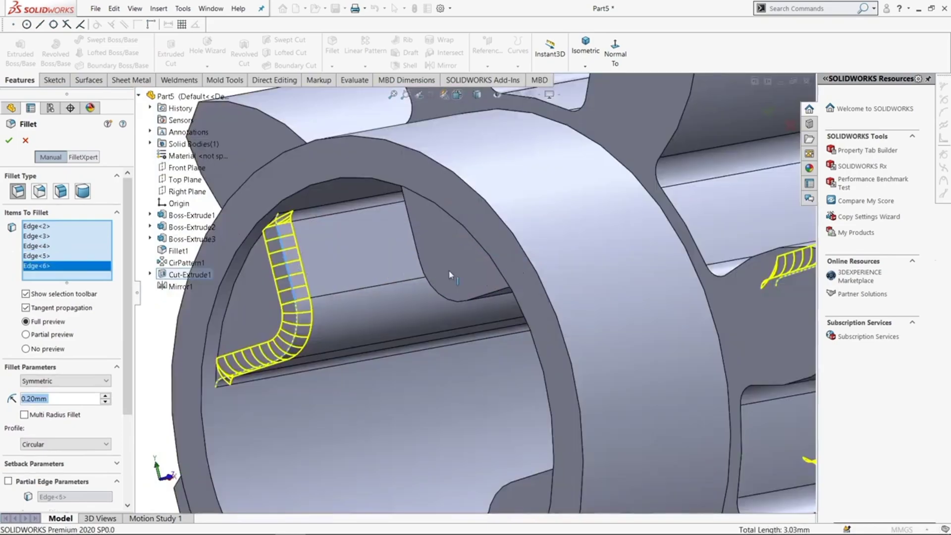
left_click(424, 276)
scroll(506, 432, "up", 3)
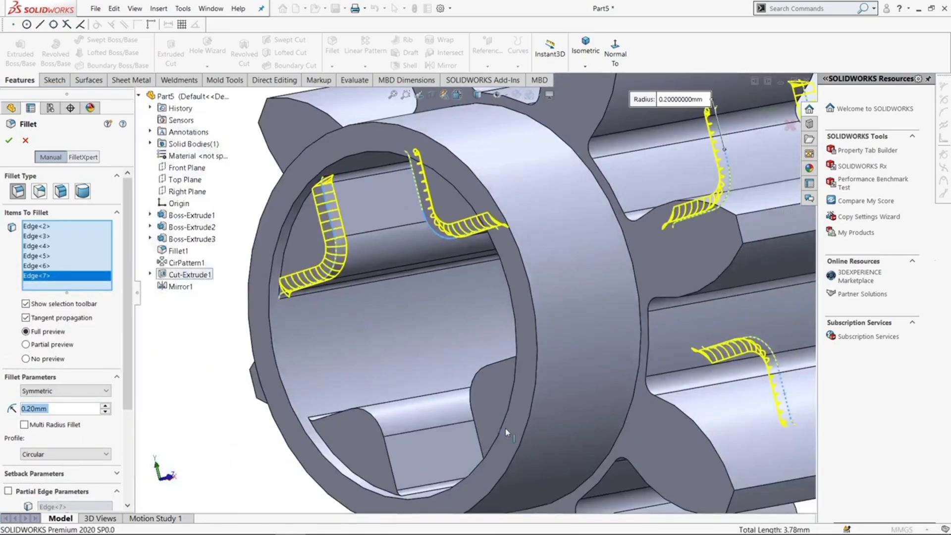
left_click(472, 387)
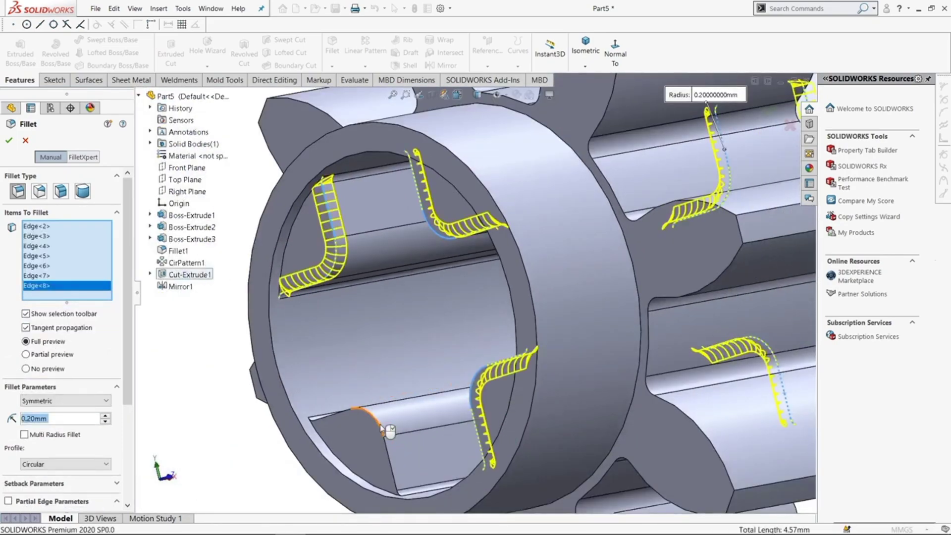
left_click(369, 420)
scroll(518, 281, "up", 6)
middle_click_drag(520, 279, 649, 273)
left_click(9, 140)
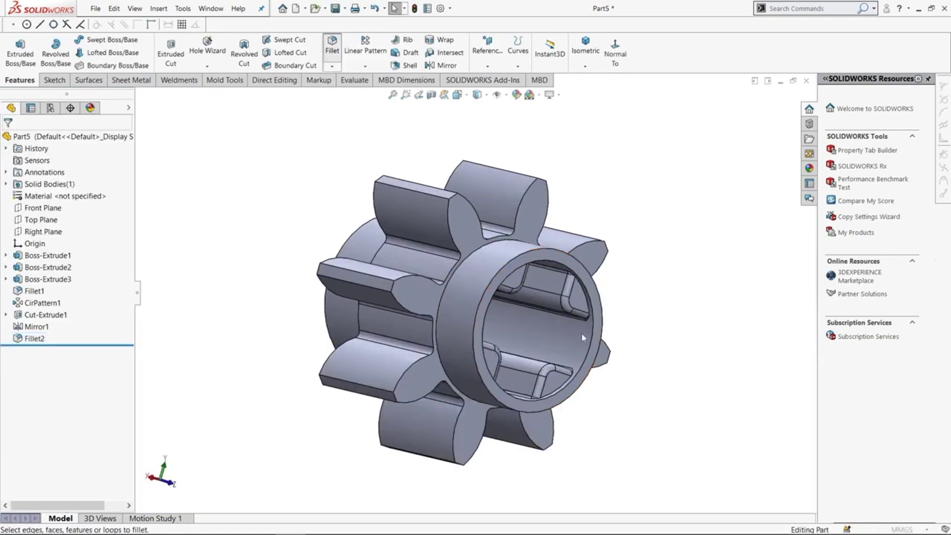
Start a 0.10 mm fillet on the outer cylindrical face and the inner rim edge at one end of the sleeve.
left_click(490, 268)
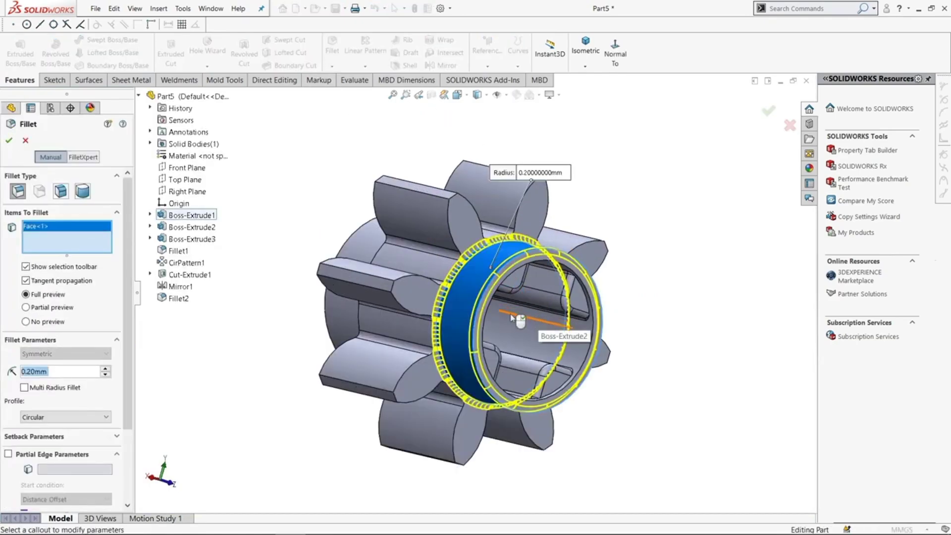
scroll(511, 318, "down", 5)
middle_click_drag(452, 308, 435, 283)
scroll(432, 281, "up", 4)
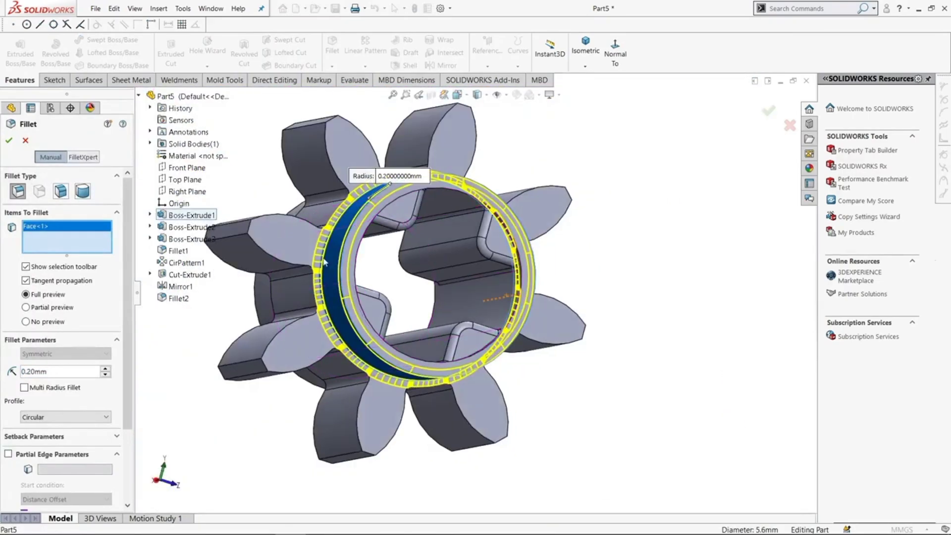
left_click(358, 258)
double_click(40, 371)
type("0.10")
key("Return")
Add the outer cylindrical face and inner rim edge at the sleeve's opposite end and apply the 0.10 mm fillet.
scroll(379, 282, "down", 3)
middle_click_drag(378, 281, 517, 269)
scroll(396, 276, "up", 2)
scroll(517, 269, "up", 4)
scroll(371, 261, "down", 2)
left_click(398, 228)
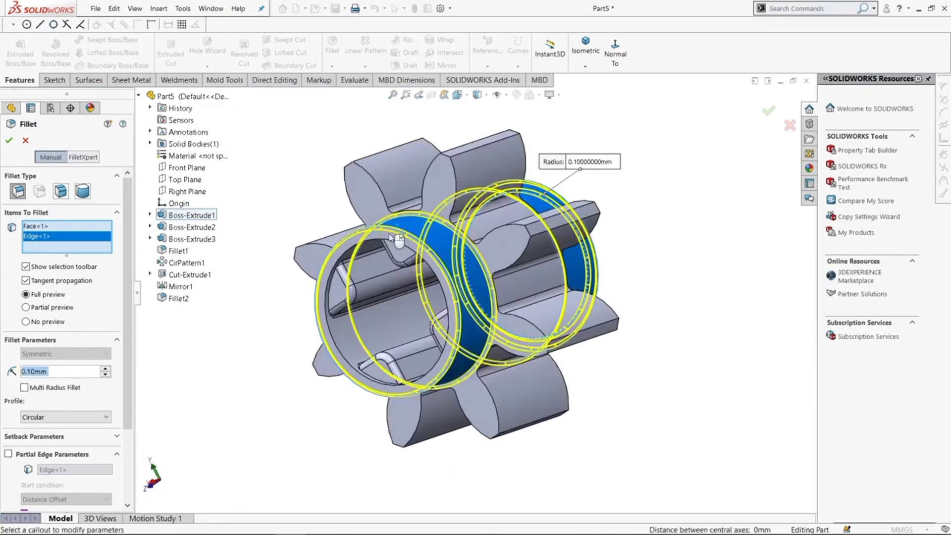
left_click(370, 243)
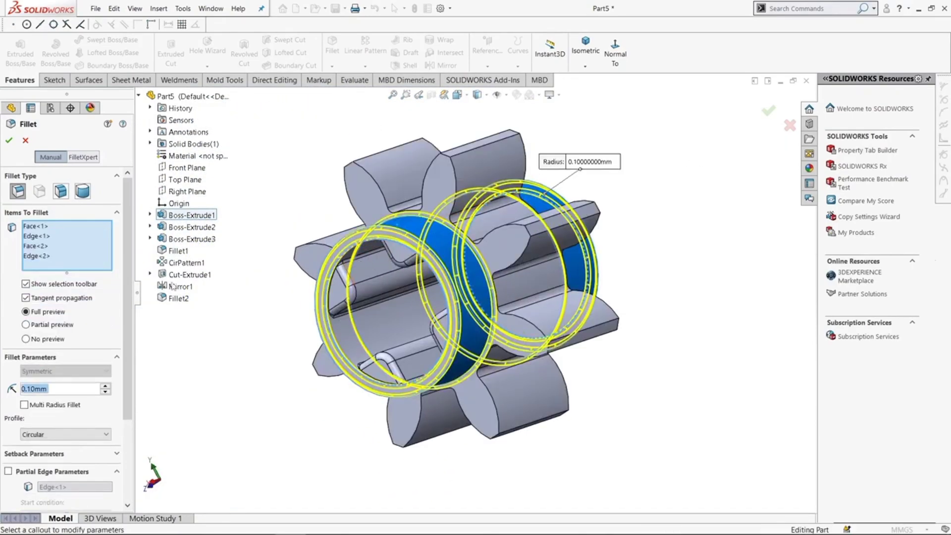
left_click(9, 141)
Fillet the edges of the gear teeth's end faces on both sides with a 0.10 mm radius.
middle_click_drag(475, 262, 473, 308)
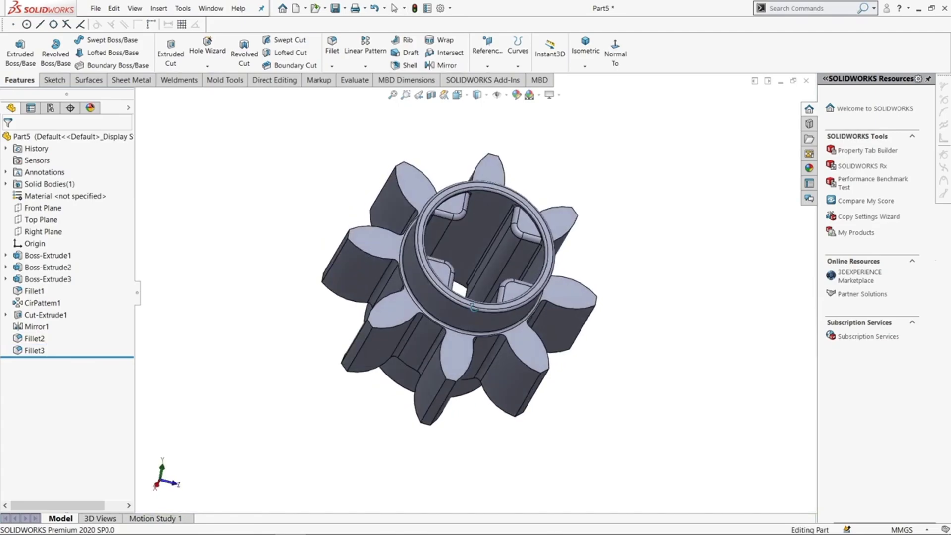
left_click(332, 46)
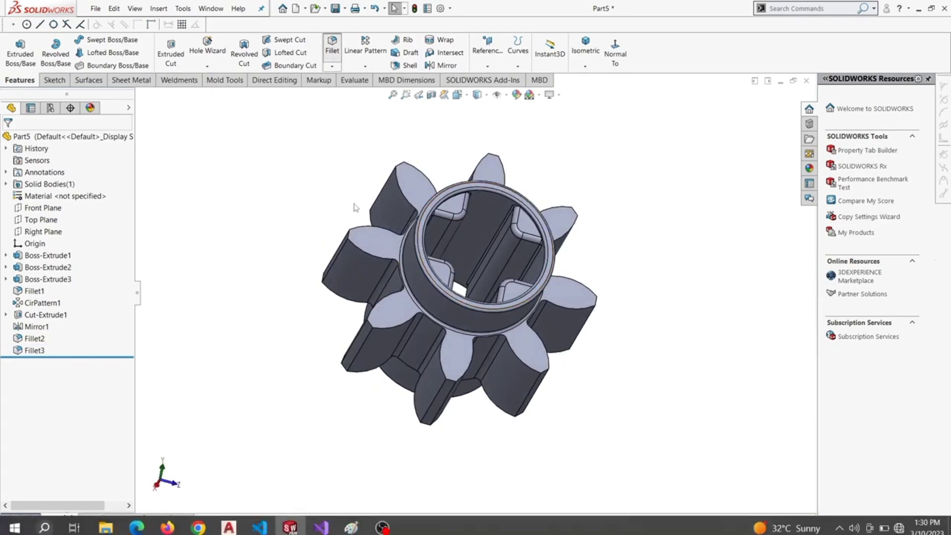
left_click(379, 247)
middle_click_drag(379, 247, 529, 201)
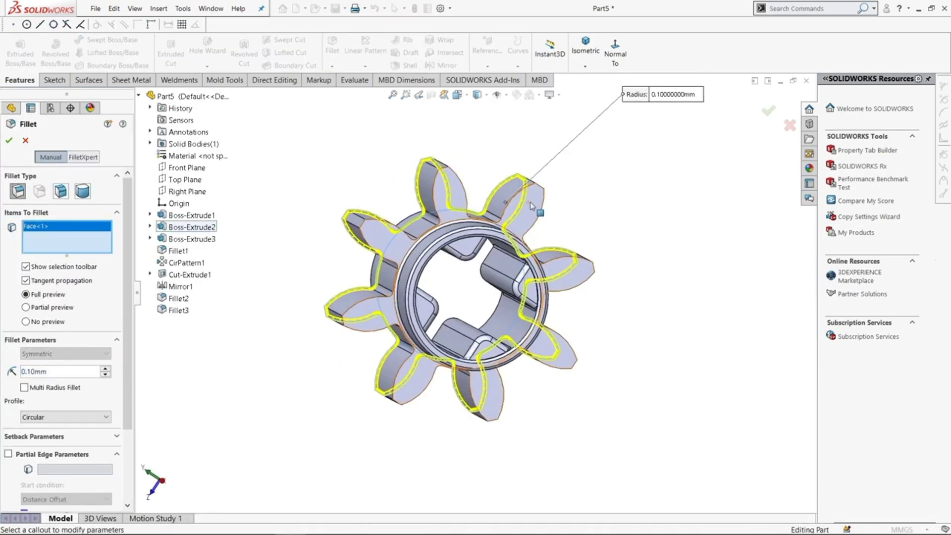
middle_click_drag(655, 226, 490, 176)
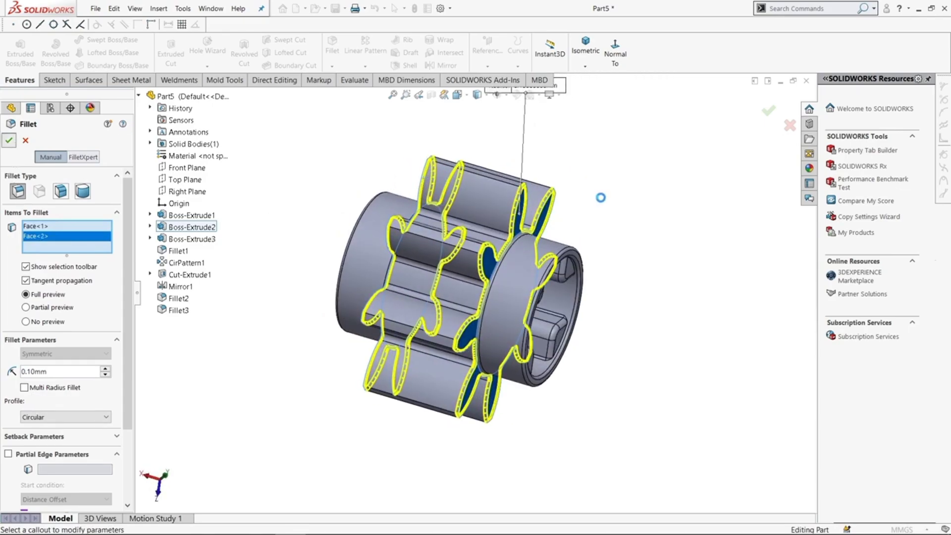
left_click(612, 248)
middle_click_drag(612, 249, 484, 276)
scroll(487, 304, "down", 2)
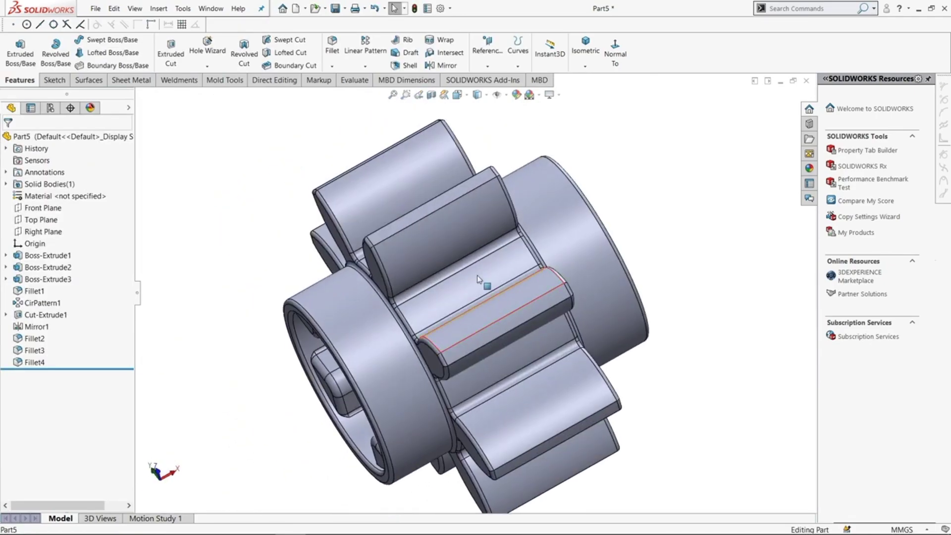
Apply the light grey medium gloss plastic appearance to the whole part.
middle_click_drag(576, 188, 652, 189)
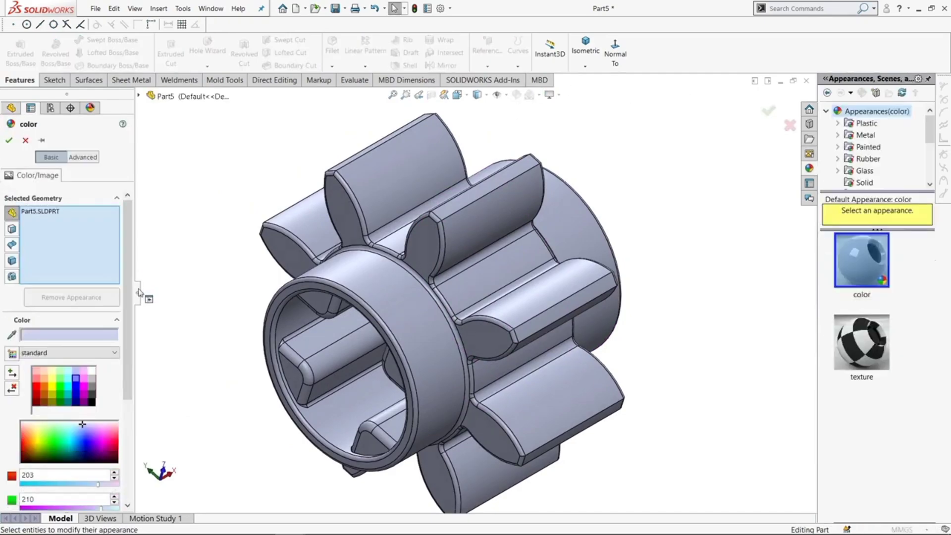
left_click(838, 124)
left_click(890, 135)
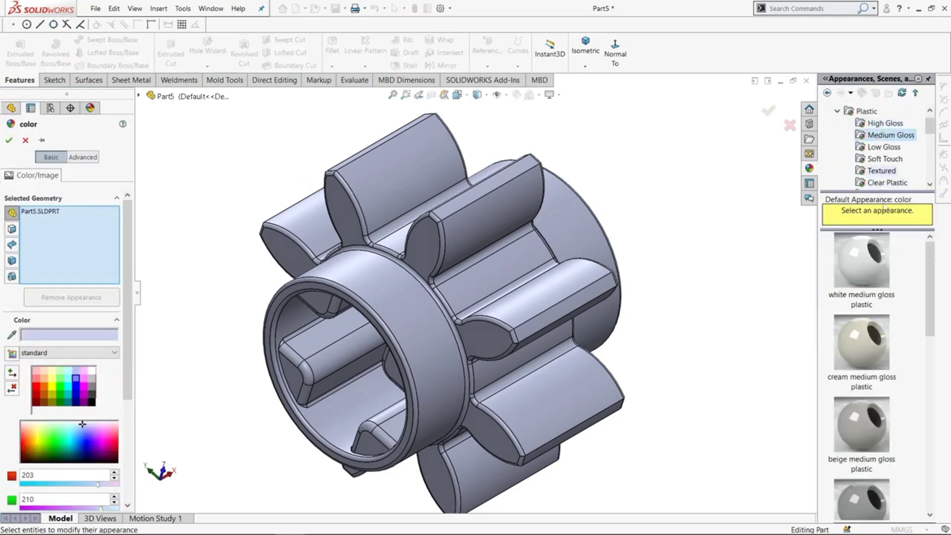
scroll(873, 324, "down", 3)
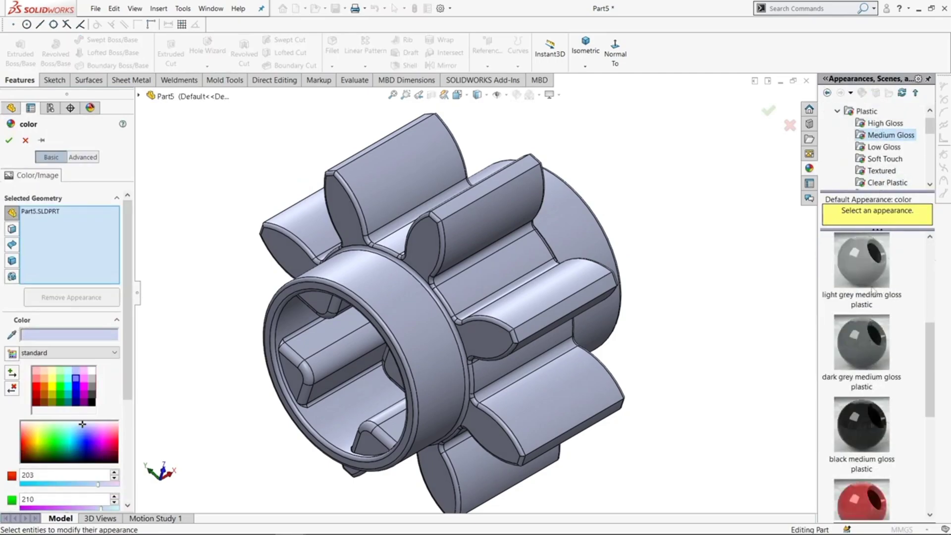
left_click(870, 269)
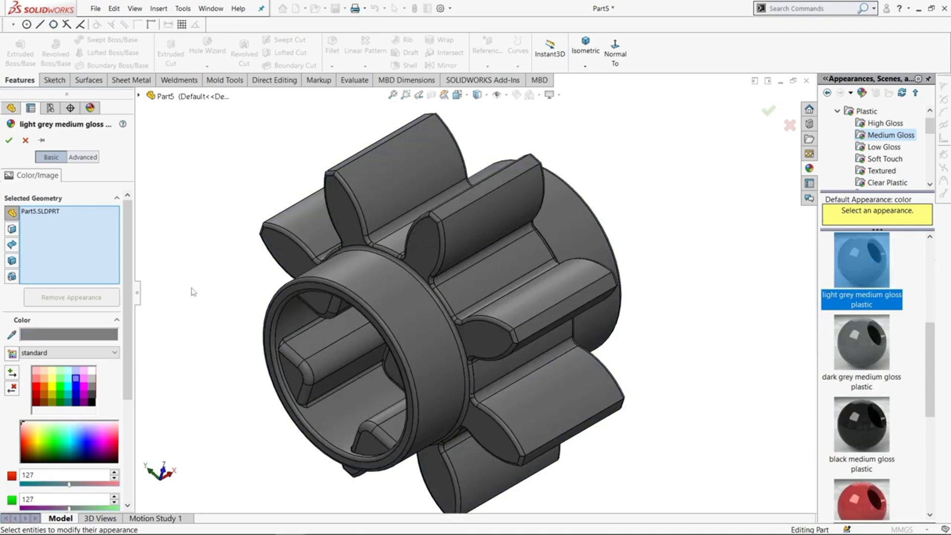
scroll(479, 306, "up", 2)
scroll(479, 304, "down", 1)
middle_click_drag(479, 303, 406, 266)
left_click(9, 143)
scroll(549, 264, "up", 3)
middle_click_drag(544, 277, 544, 336)
scroll(471, 277, "down", 3)
middle_click_drag(471, 287, 647, 242)
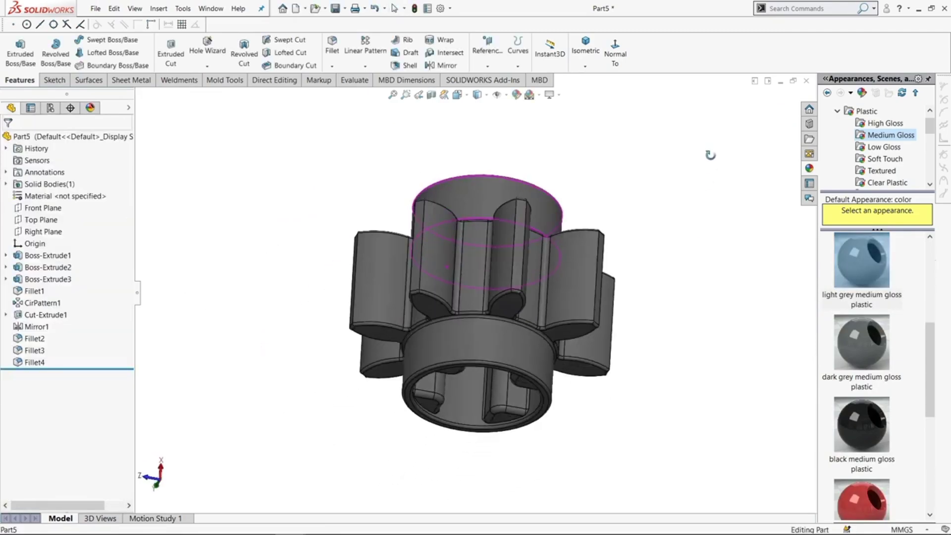